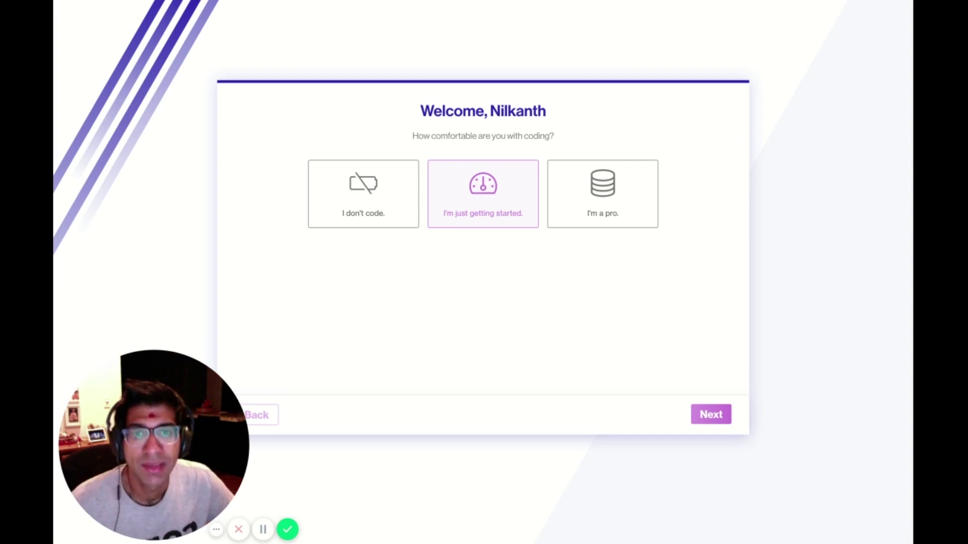
Answer 'I'm just getting started' and pick the Todooli sample SaaS template for the new project.
left_click(720, 422)
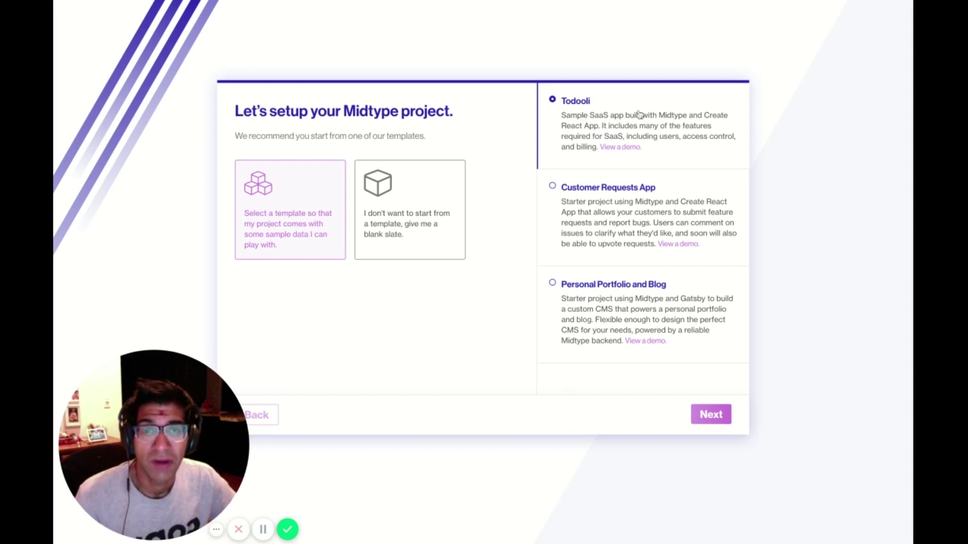
left_click(711, 414)
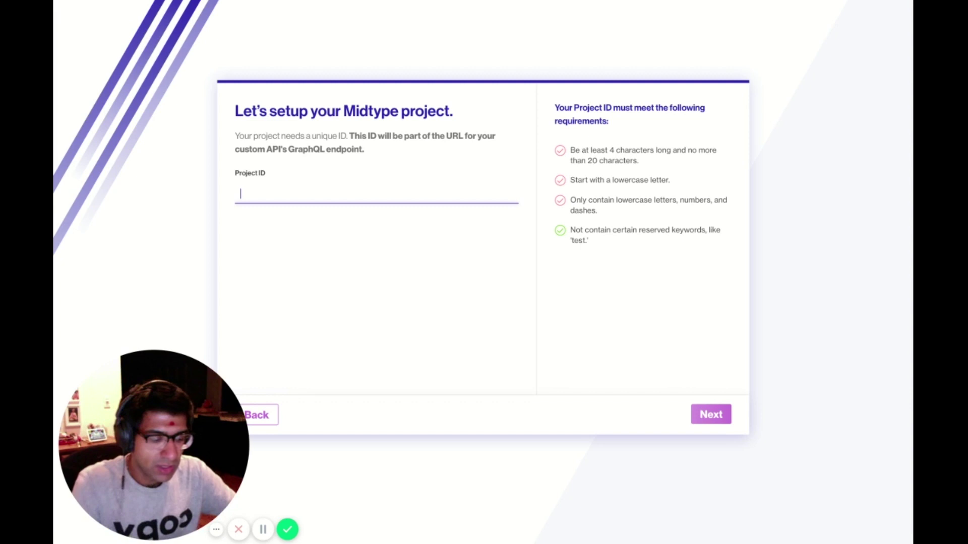
Set the project ID to toodoli-demo and submit it.
type("tood")
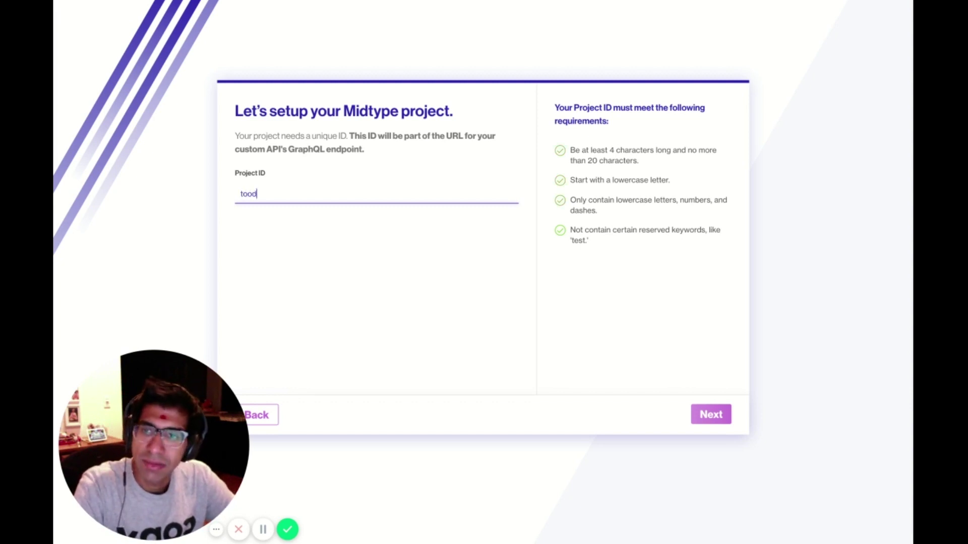
type("o")
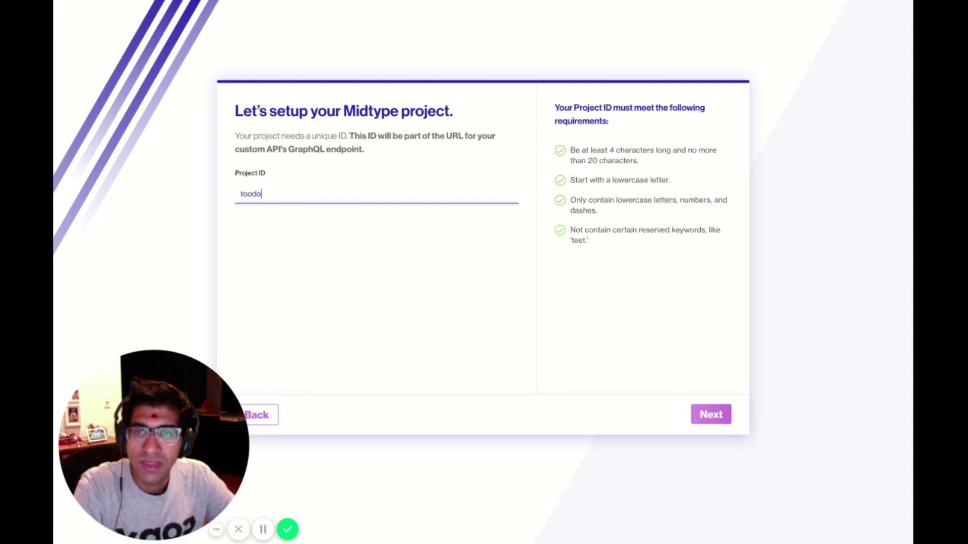
type("li-")
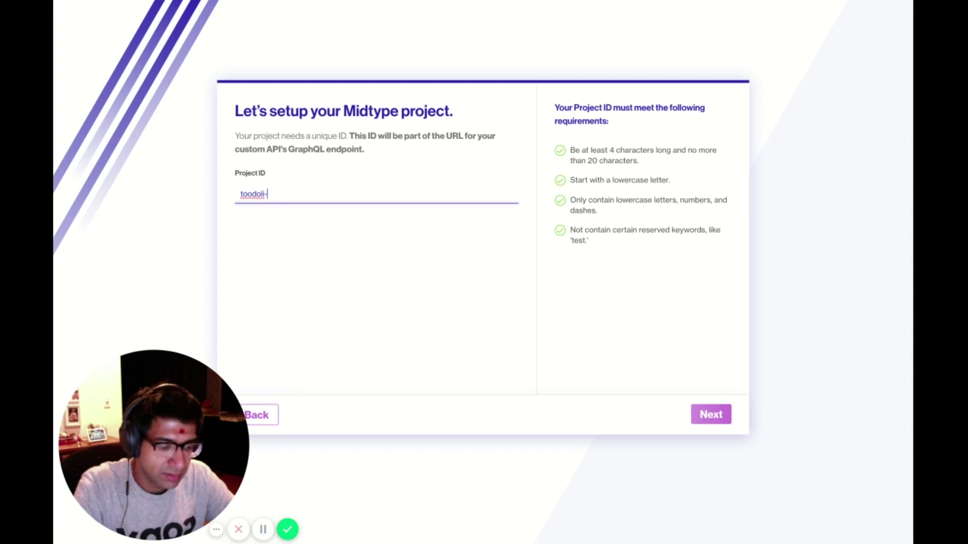
type("demo")
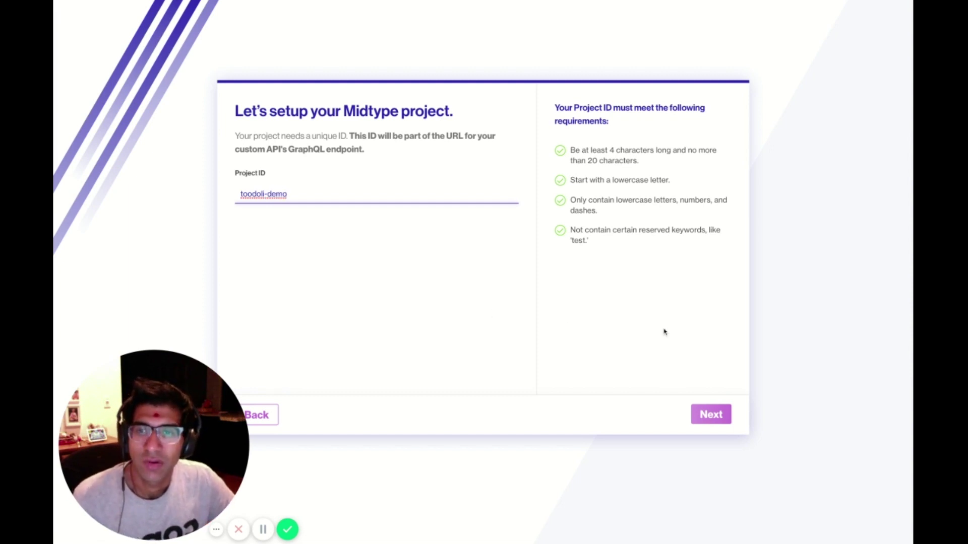
left_click(711, 417)
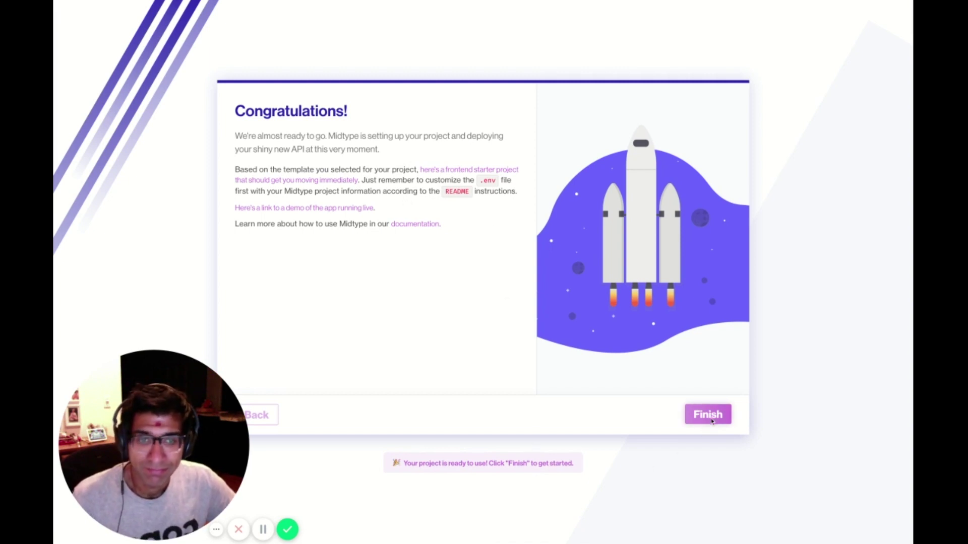
Finish the setup wizard and view the project and task data models.
left_click(708, 414)
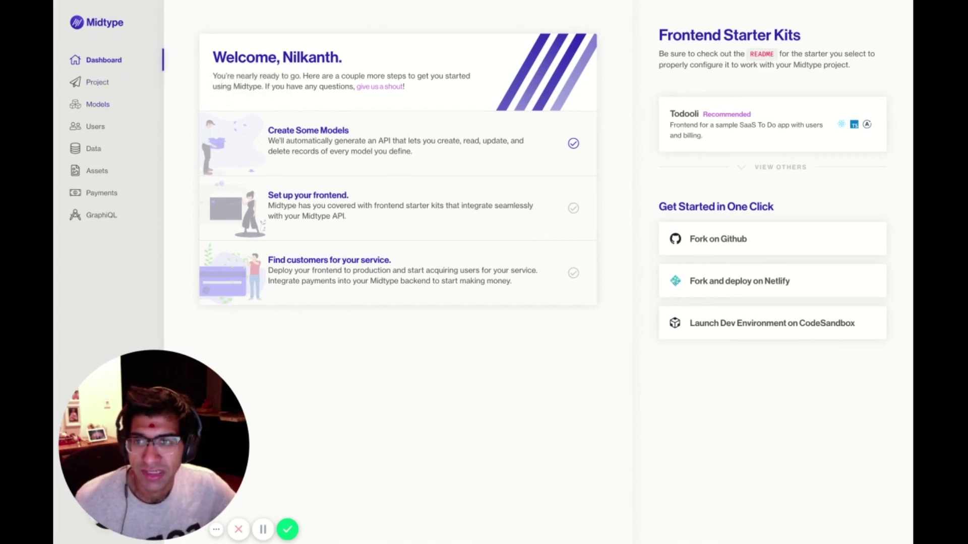
left_click(105, 111)
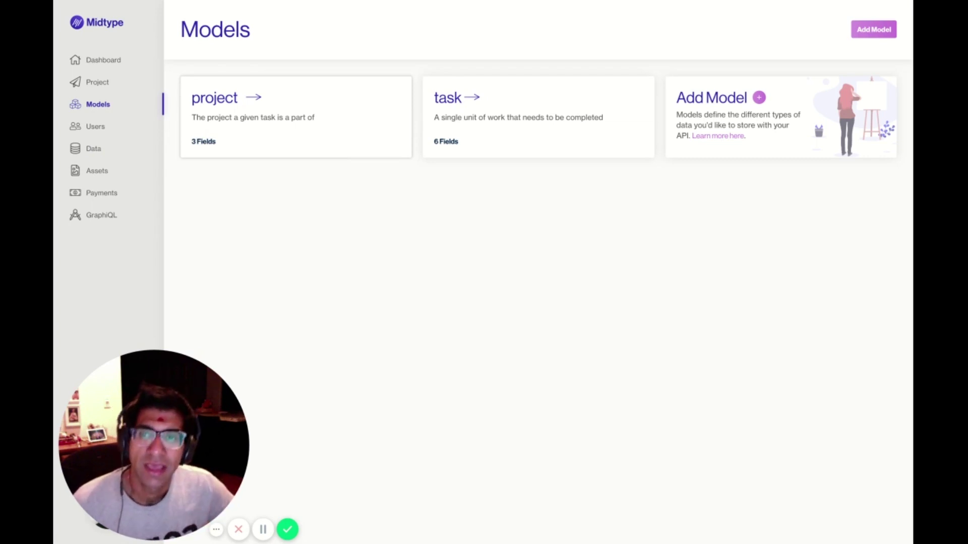
left_click(501, 123)
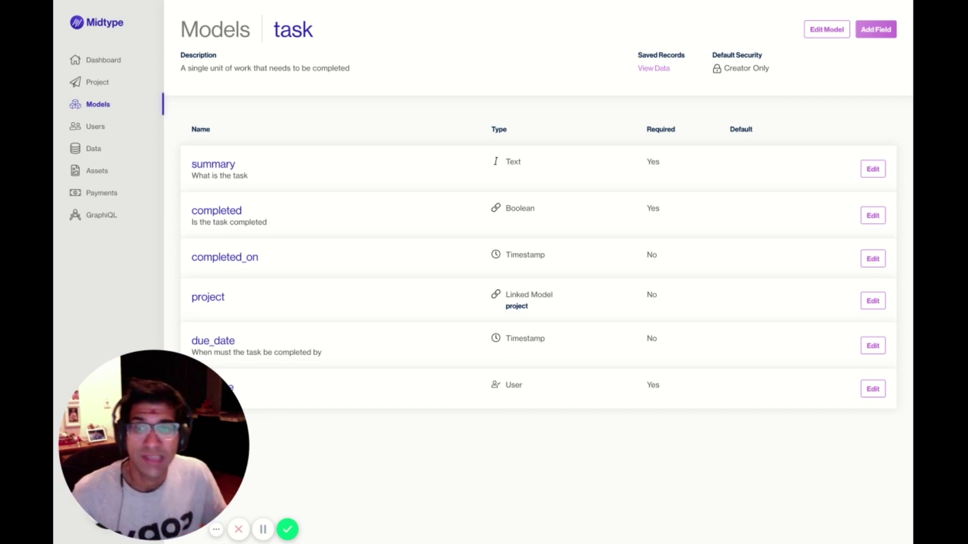
left_click(517, 306)
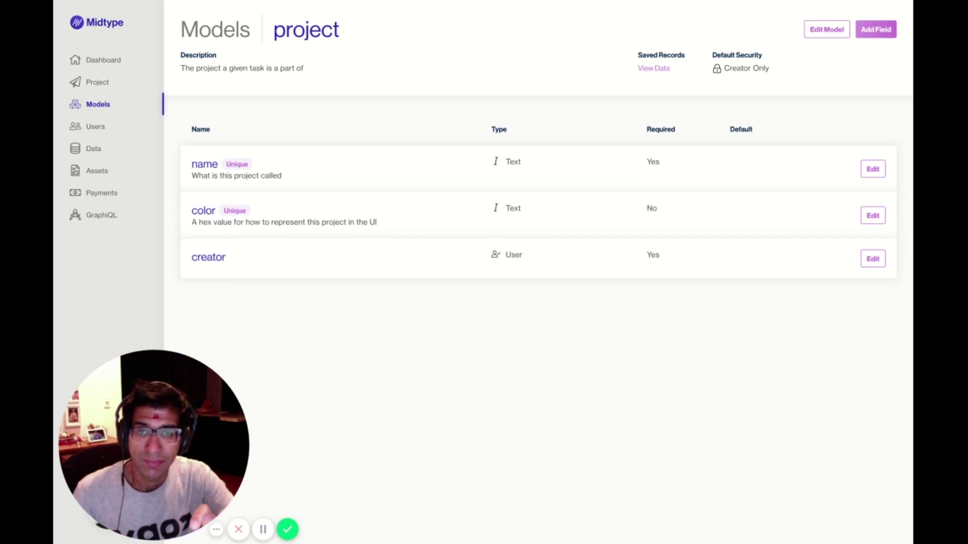
key("alt+Left")
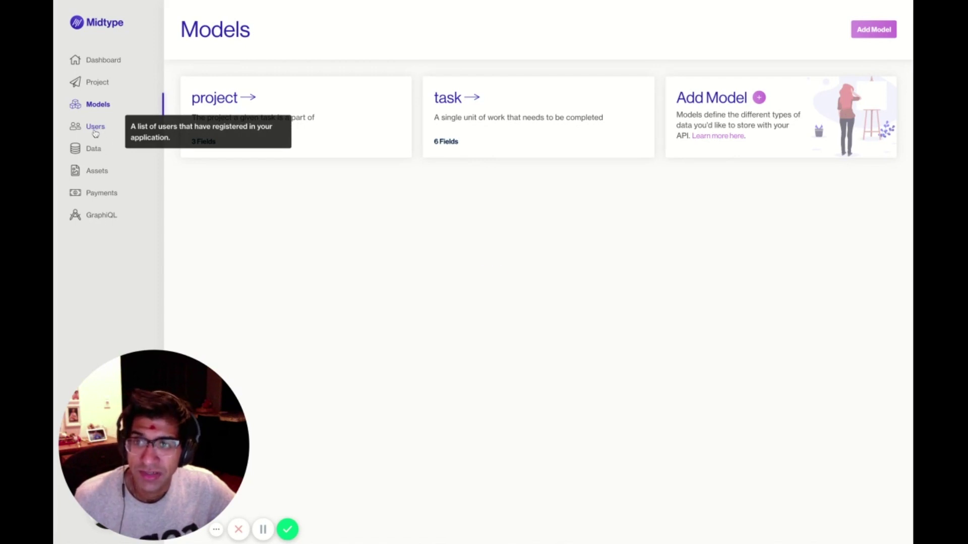
Browse the Users, Data, Assets and Payments pages, ending in the GraphiQL editor.
left_click(96, 131)
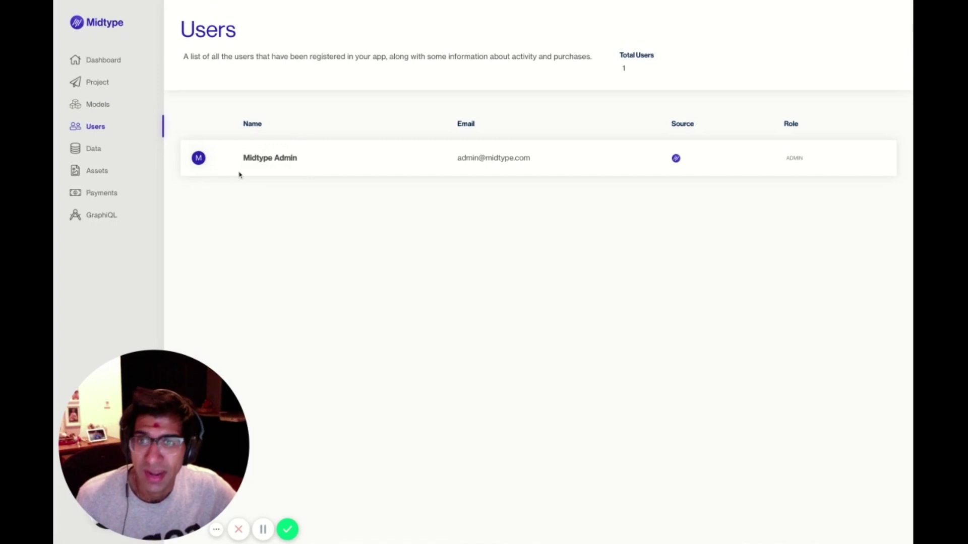
left_click(96, 155)
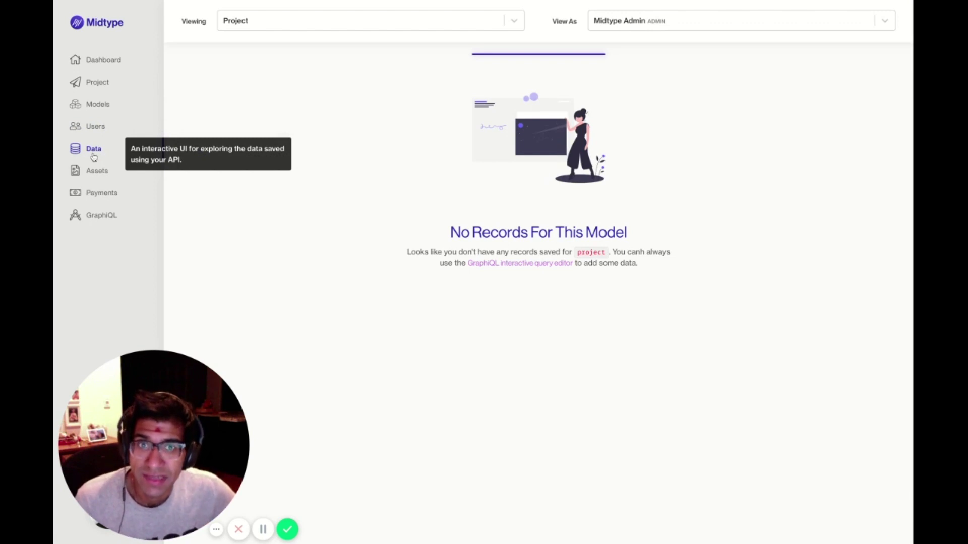
left_click(94, 177)
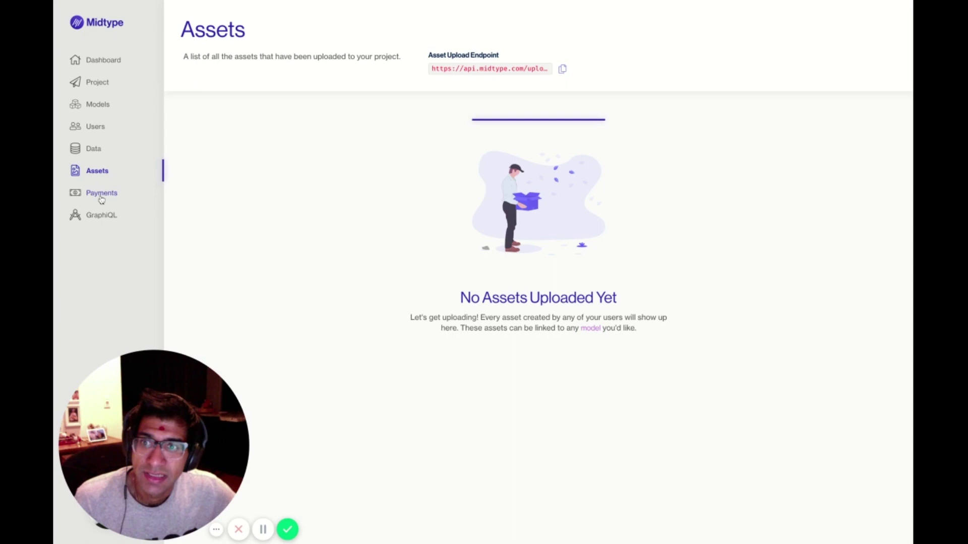
left_click(101, 199)
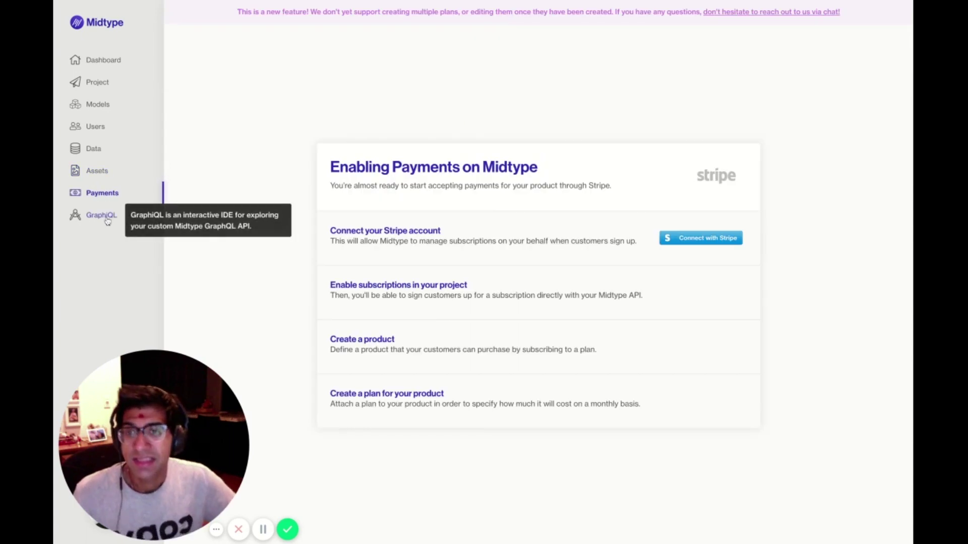
left_click(106, 218)
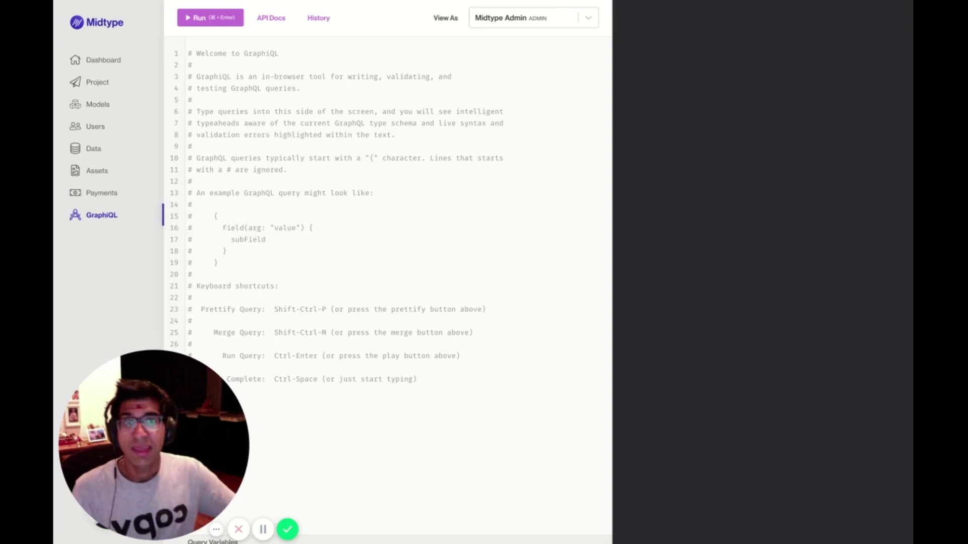
Read through the API documentation for the Query type.
left_click(270, 22)
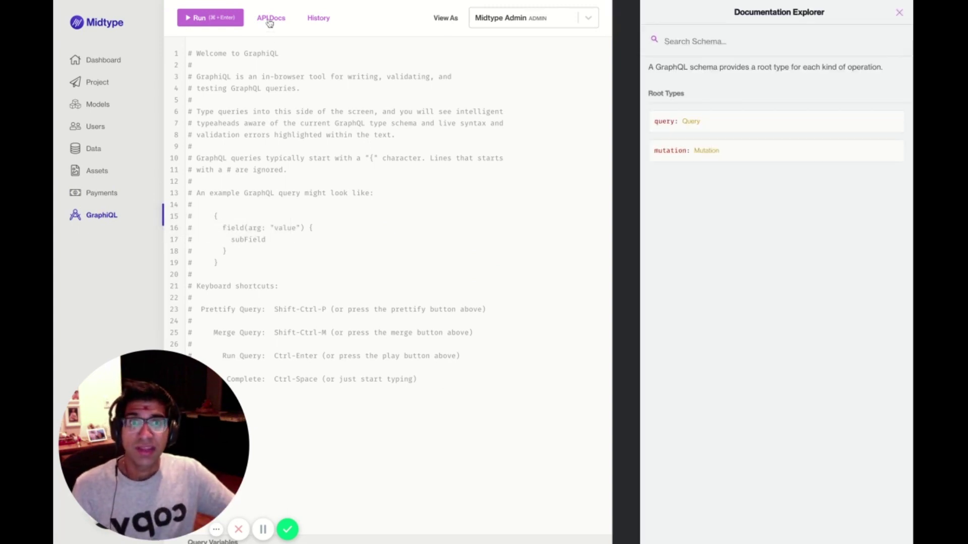
left_click(692, 122)
scroll(745, 214, "down", 3)
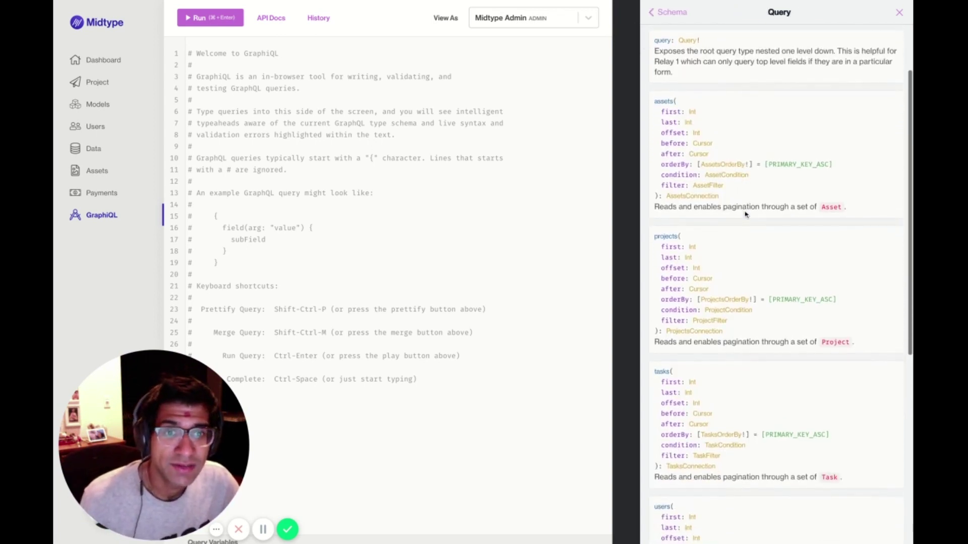
scroll(746, 214, "down", 3)
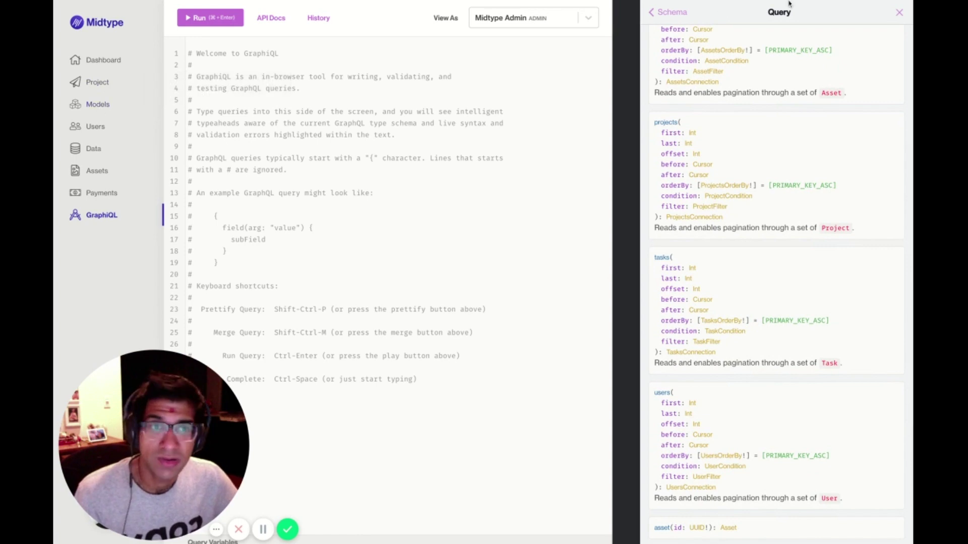
Close the docs and begin connecting a Stripe account from the Payments page.
left_click(899, 12)
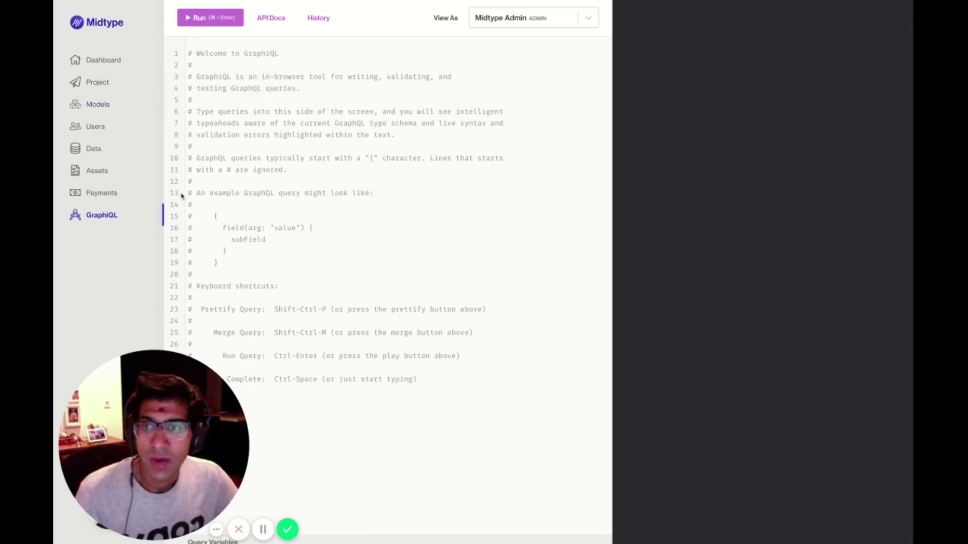
left_click(103, 198)
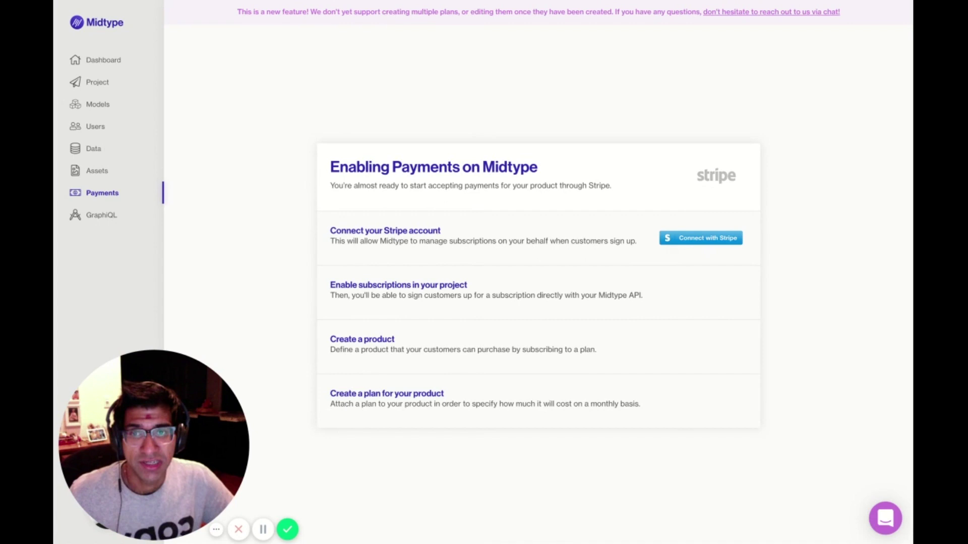
left_click(689, 242)
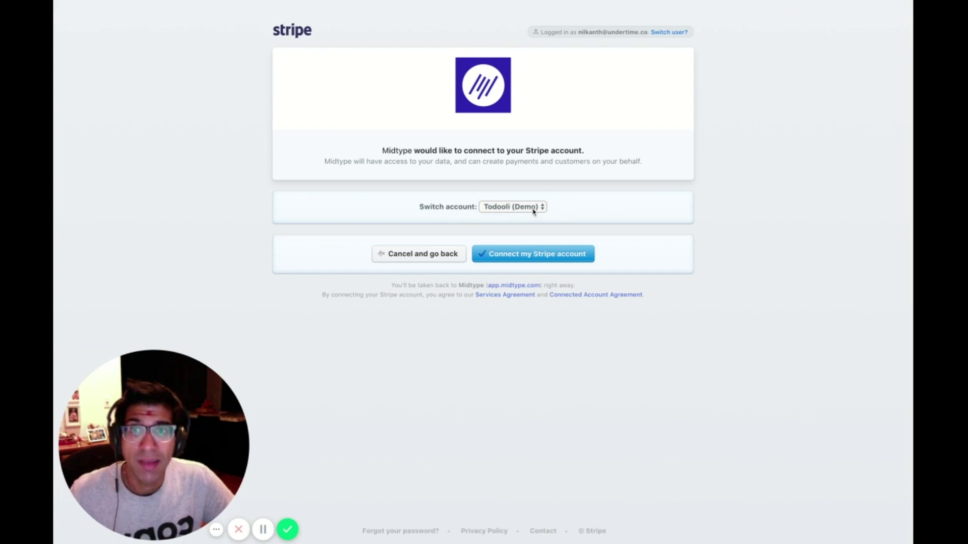
Authorize Midtype's connection to the Todooli (Demo) Stripe account.
left_click(560, 259)
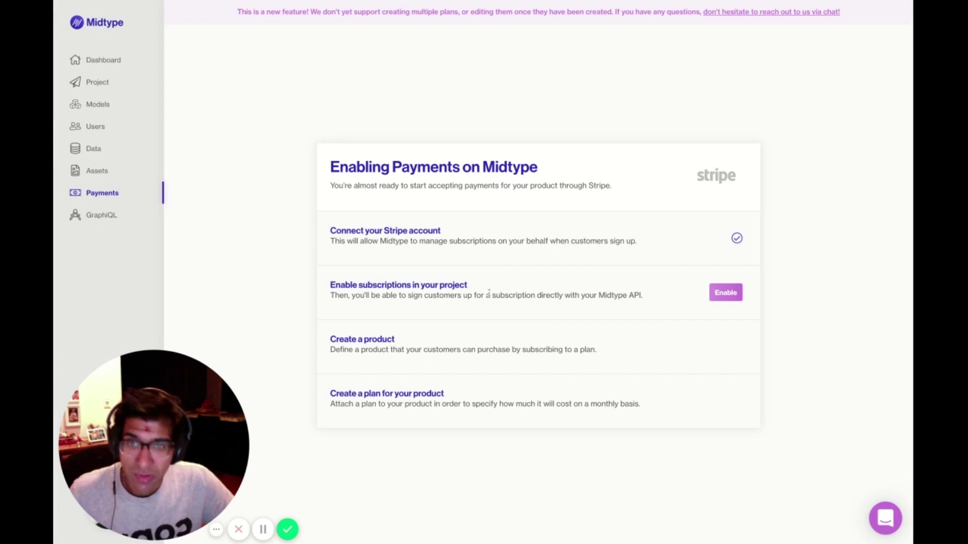
Enable subscriptions in the project from the Enabling Payments checklist.
left_click(724, 296)
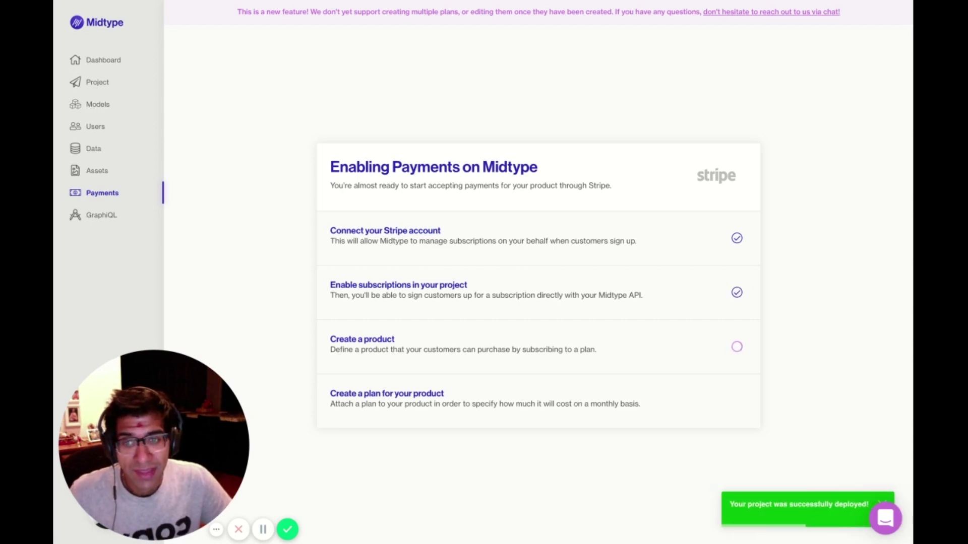
mouse_move(730, 359)
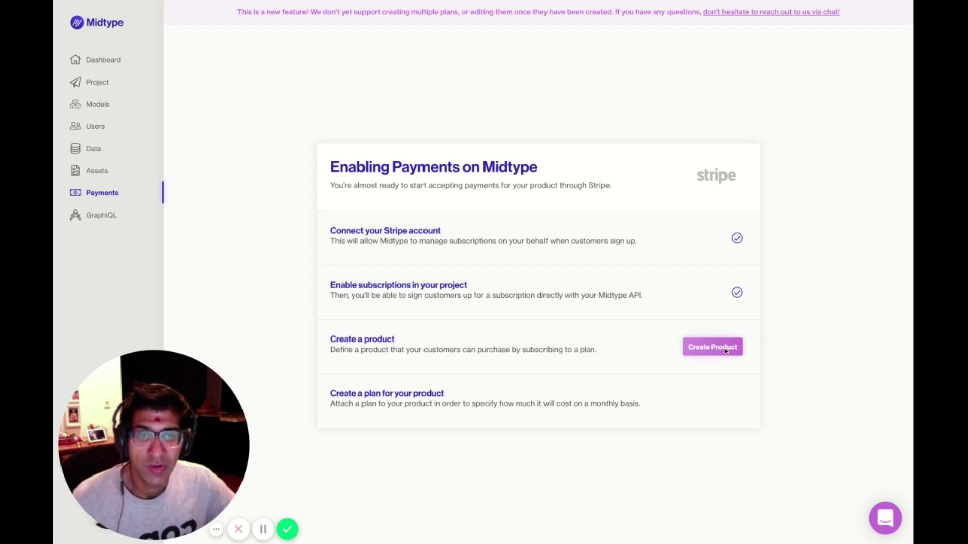
Create a Stripe product with display name Hobbyist and slug hobbyist.
left_click(726, 351)
left_click(400, 261)
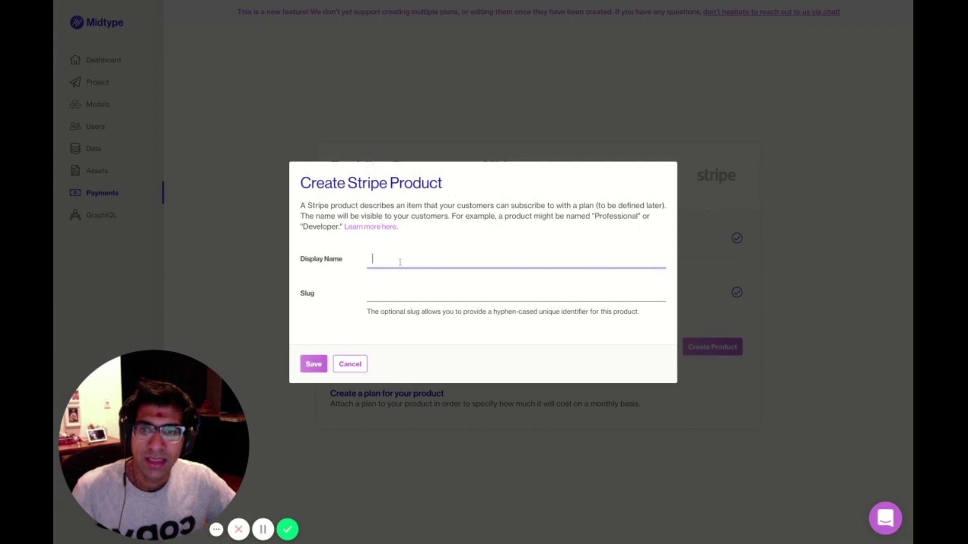
type("Hobby")
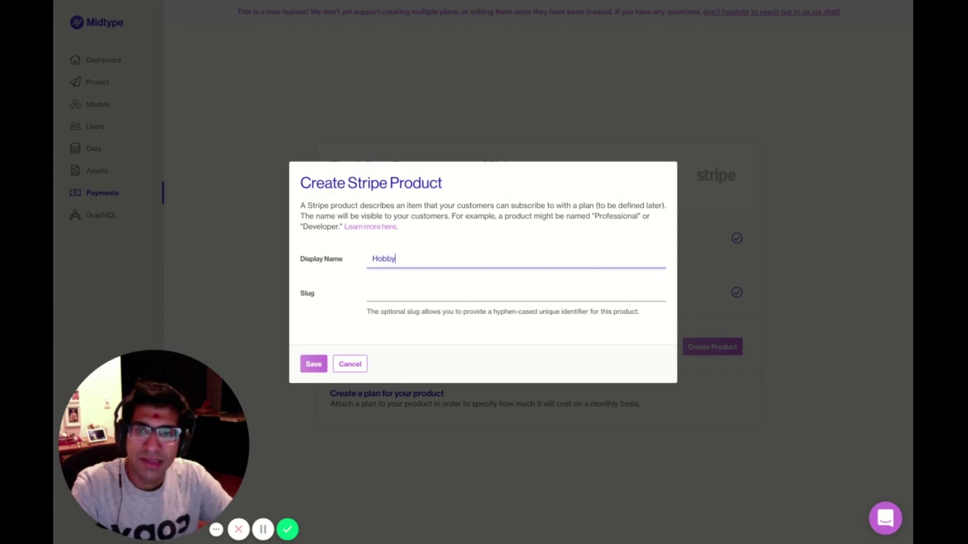
type("ist")
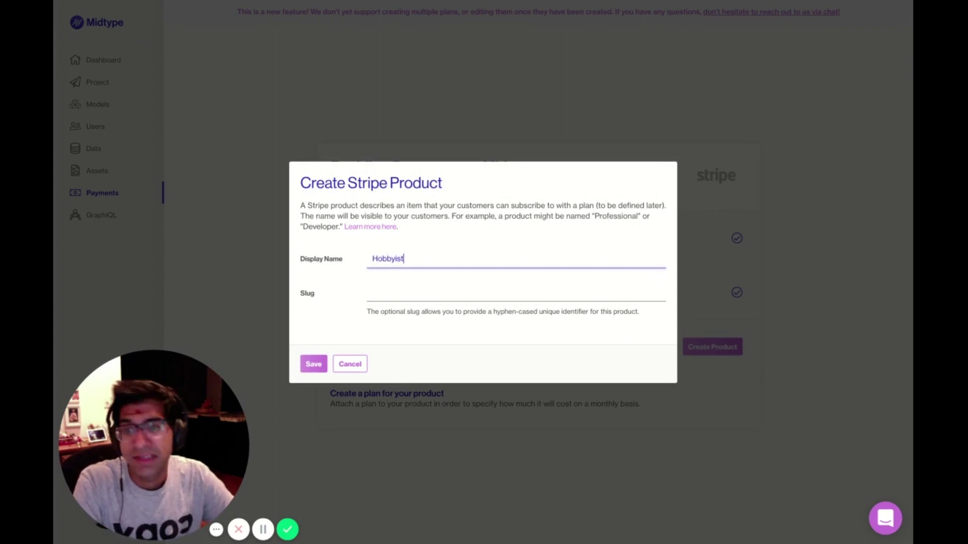
left_click(373, 292)
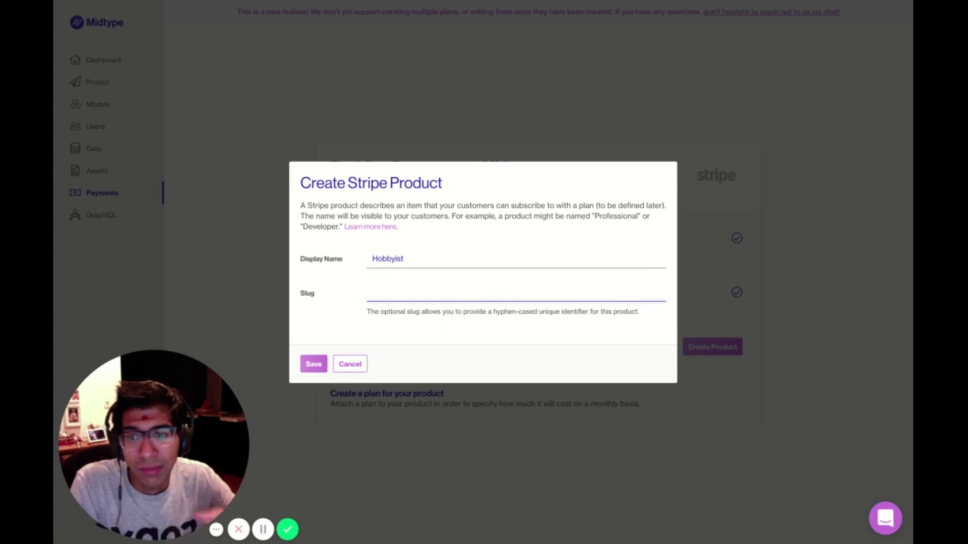
type("hobbyist")
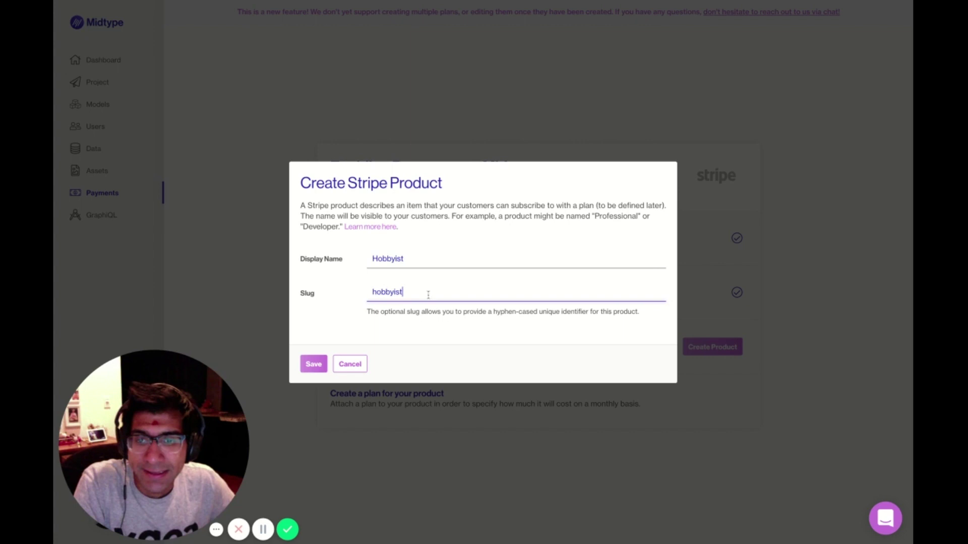
left_click(313, 364)
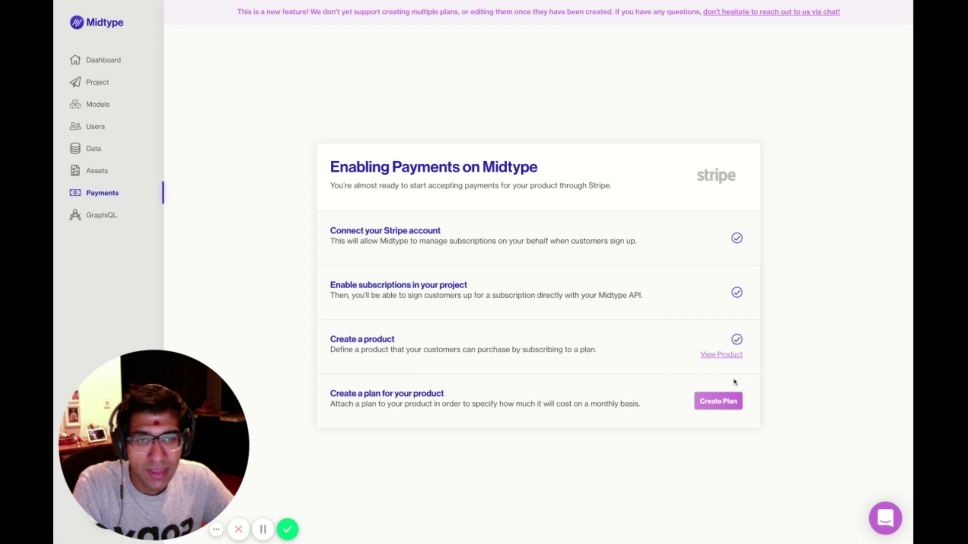
Add a $12.00 monthly plan with slug monthly-hobbyist to the Hobbyist product.
left_click(729, 402)
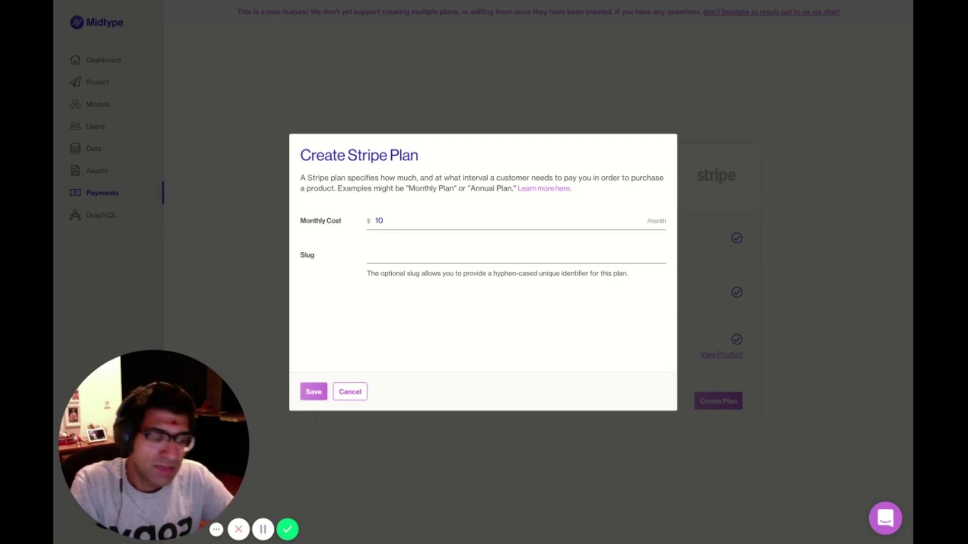
key("BackSpace")
type("2")
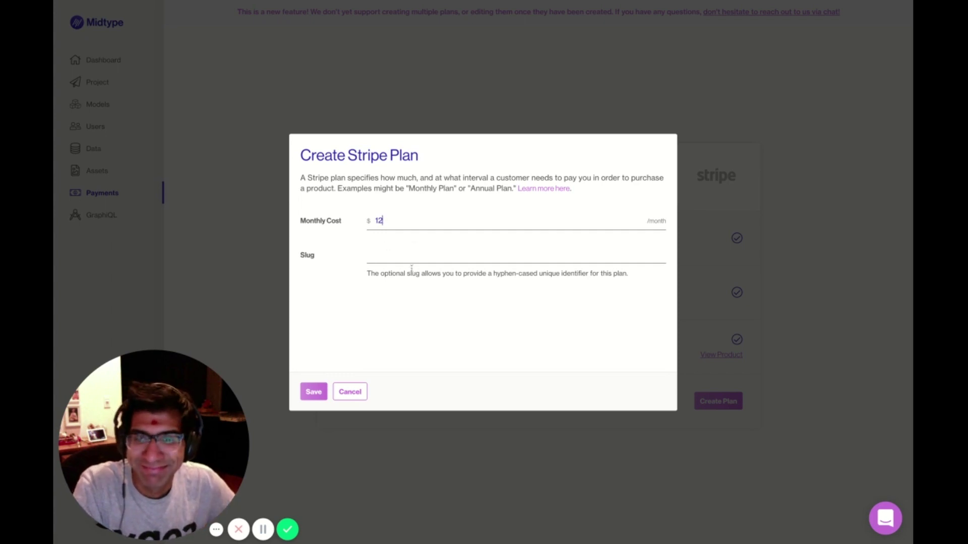
left_click(418, 257)
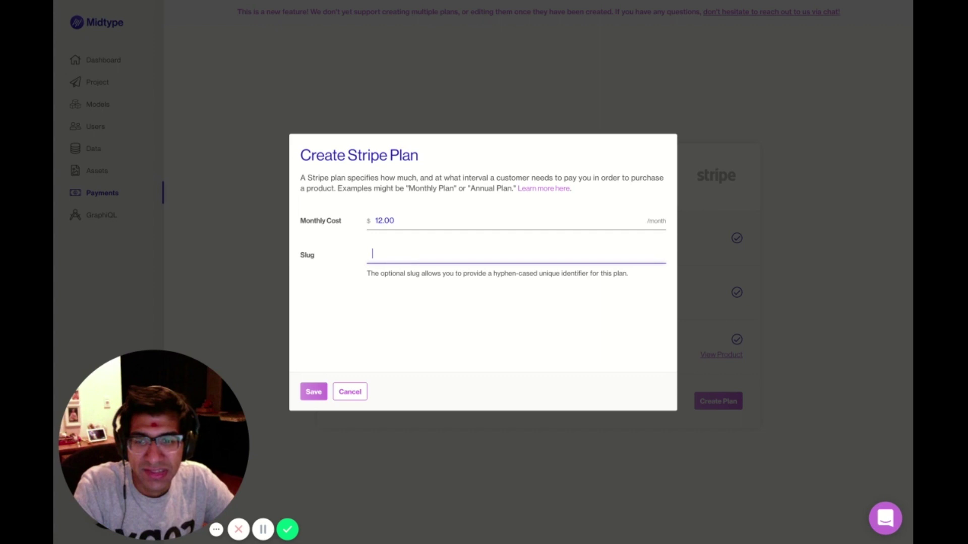
type("monthly")
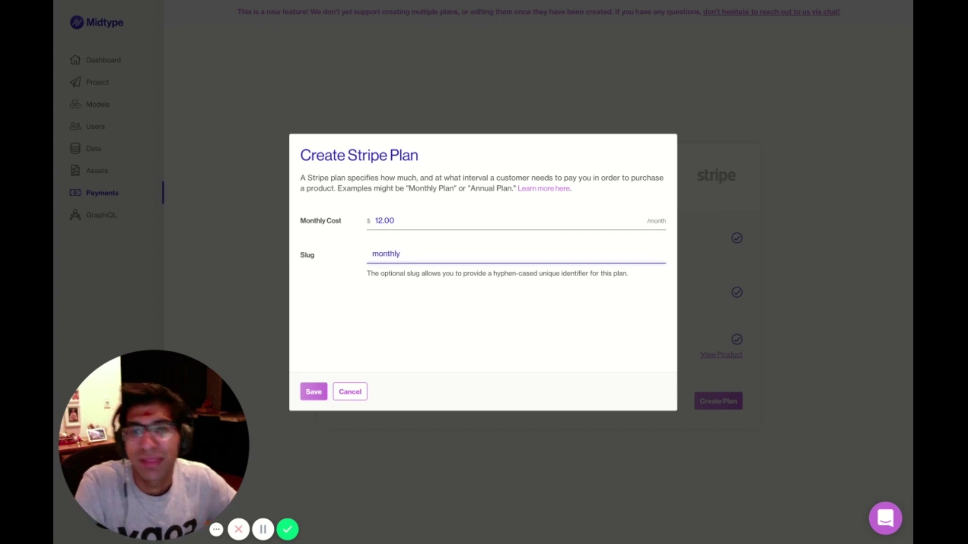
type("-")
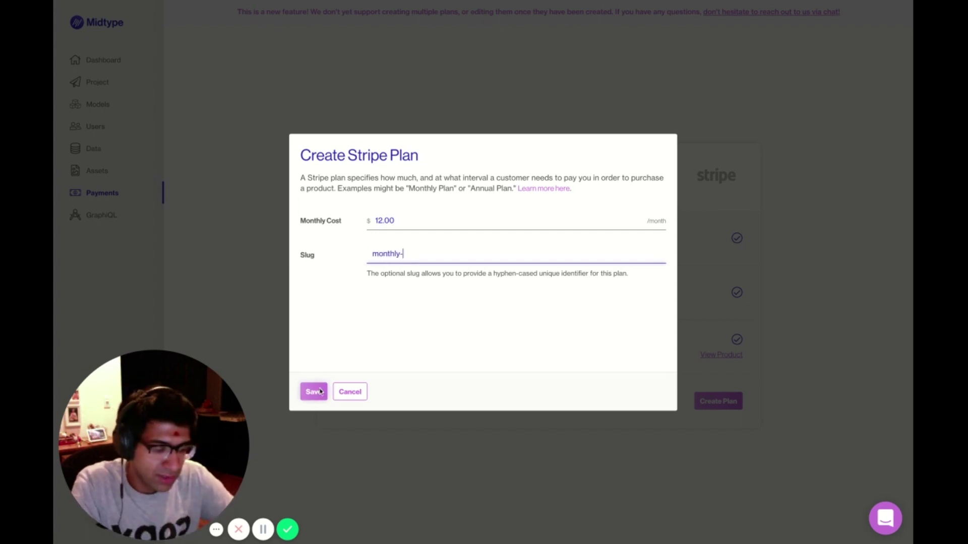
type("hobbyist")
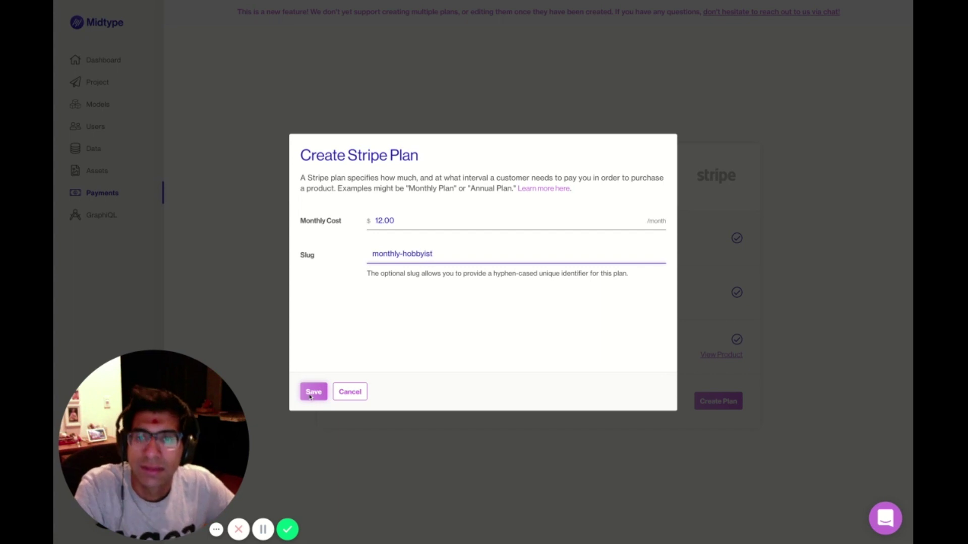
left_click(317, 395)
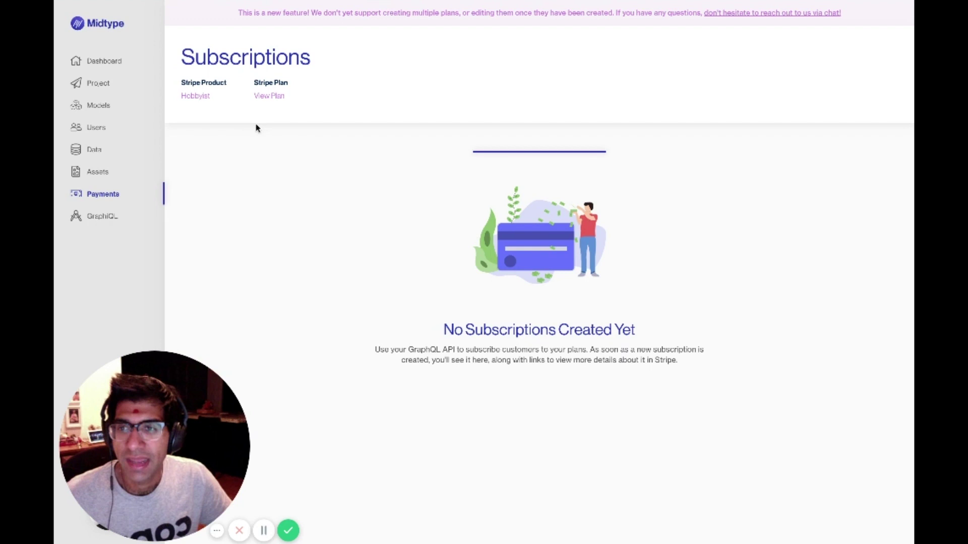
Go back to the Midtype project dashboard.
left_click(114, 65)
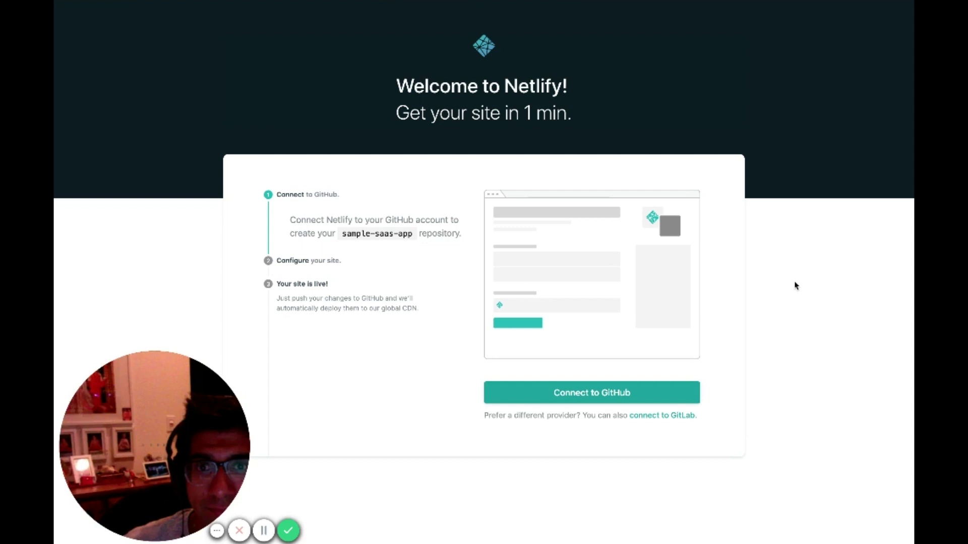
Connect the new Netlify site to GitHub and enter 'Todooli Demo' as the Todooli site name.
left_click(591, 392)
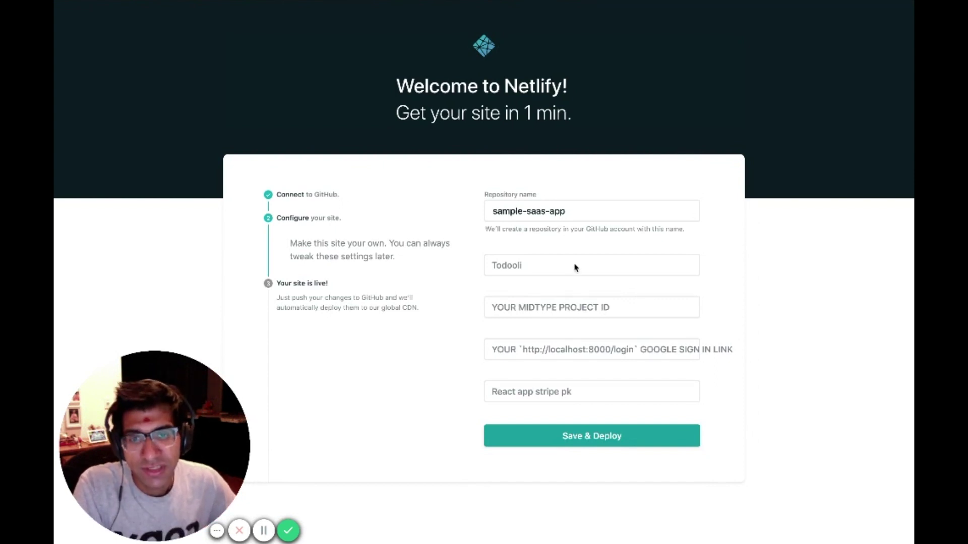
left_click(514, 263)
type("T")
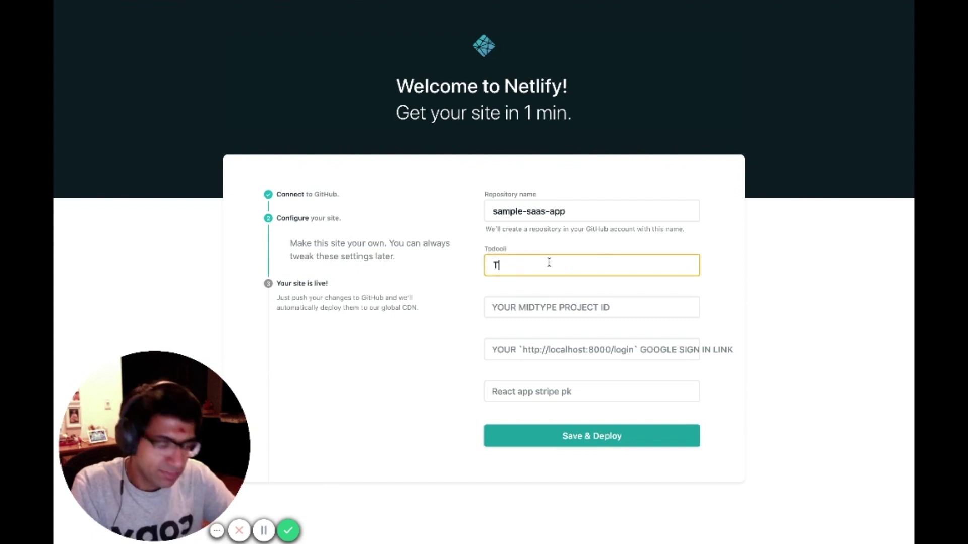
type("odooli Demo")
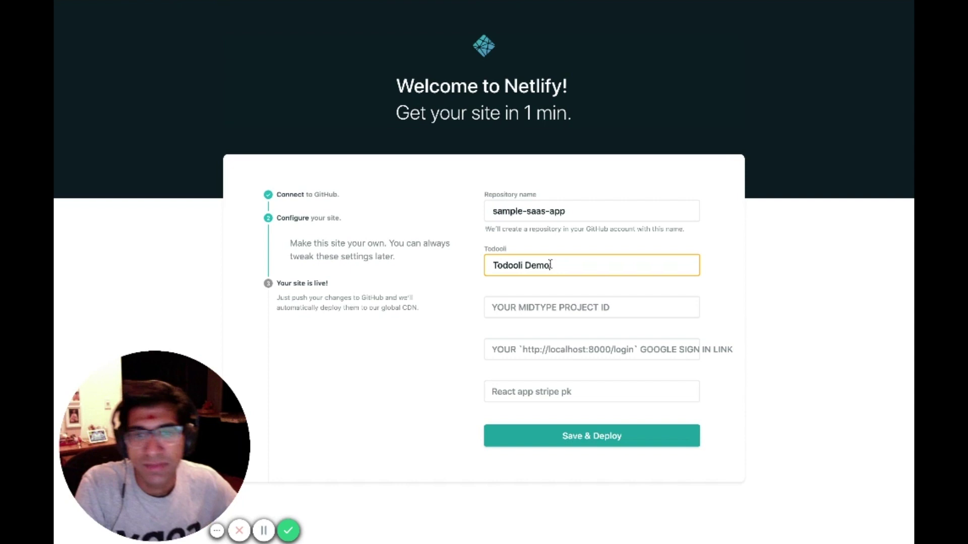
left_click(611, 308)
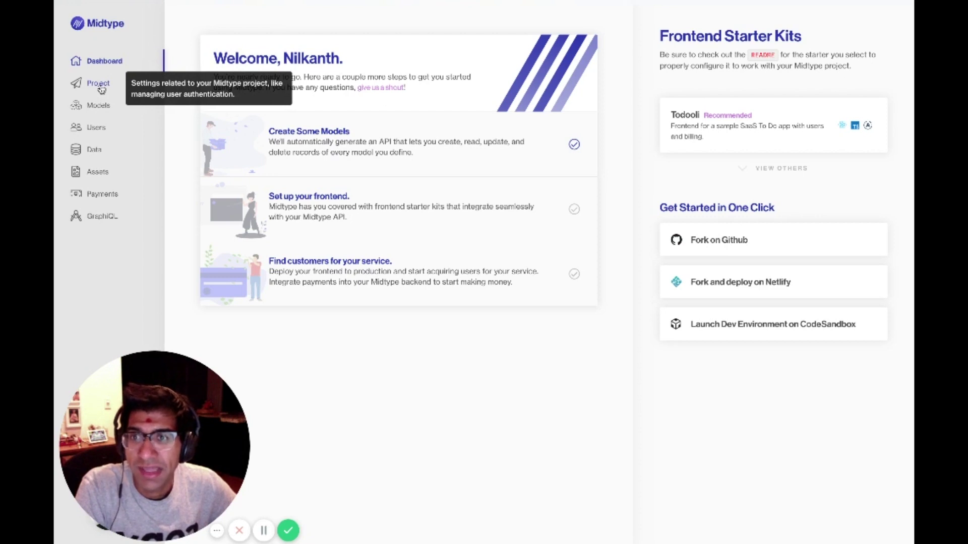
Copy the project ID toodoli-demo from Midtype's Project page and return to Netlify.
left_click(100, 88)
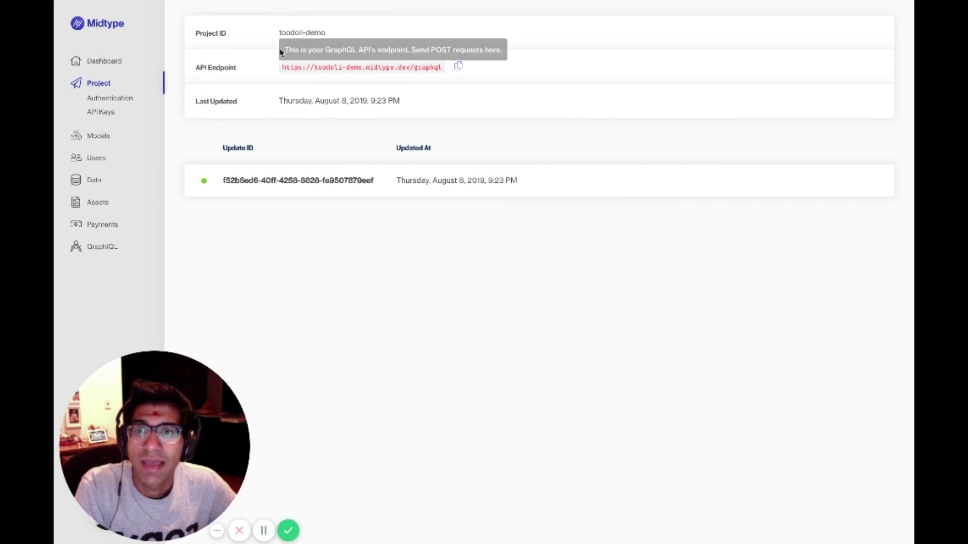
left_click_drag(279, 32, 327, 34)
key("ctrl+c")
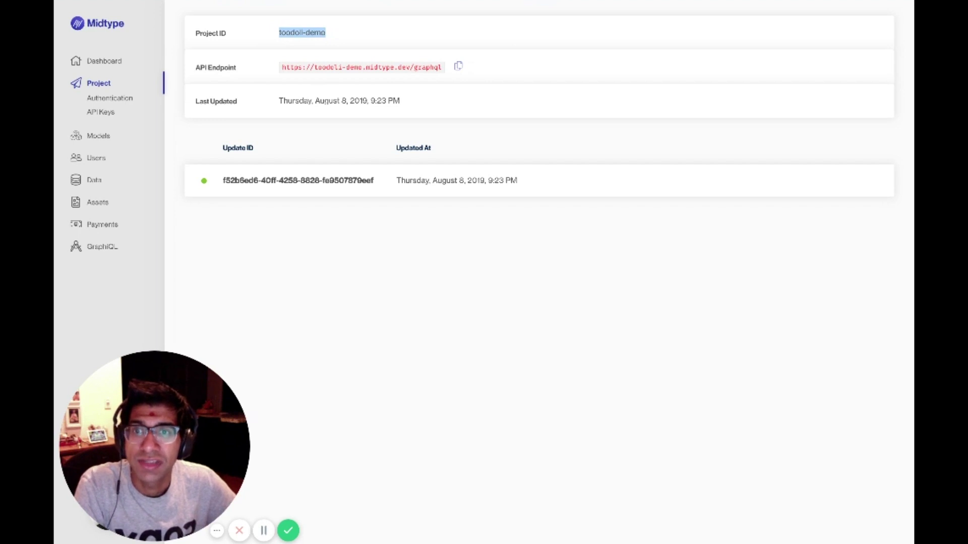
key("ctrl+Tab")
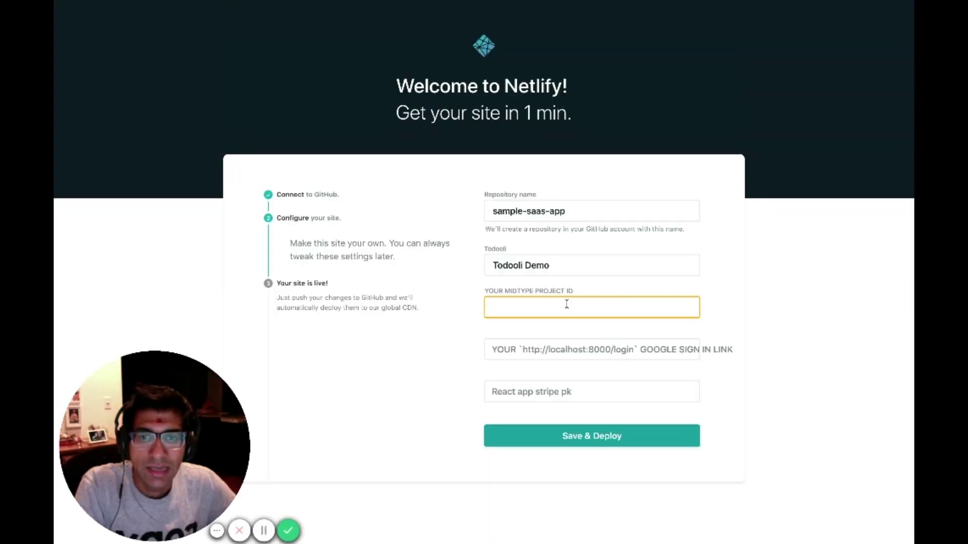
Enter toodoli-demo as the Midtype project ID and advance to the Stripe publishable key field.
key("ctrl+v")
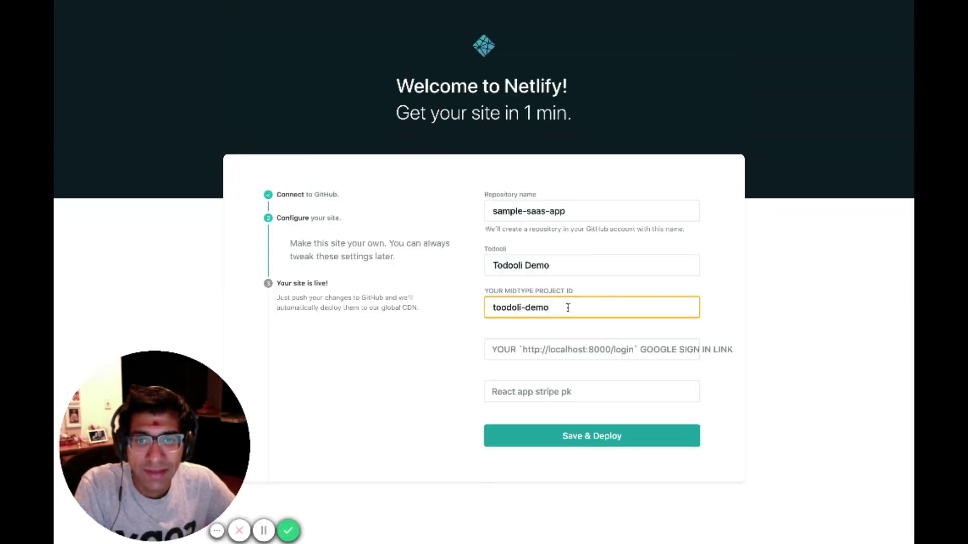
left_click(527, 352)
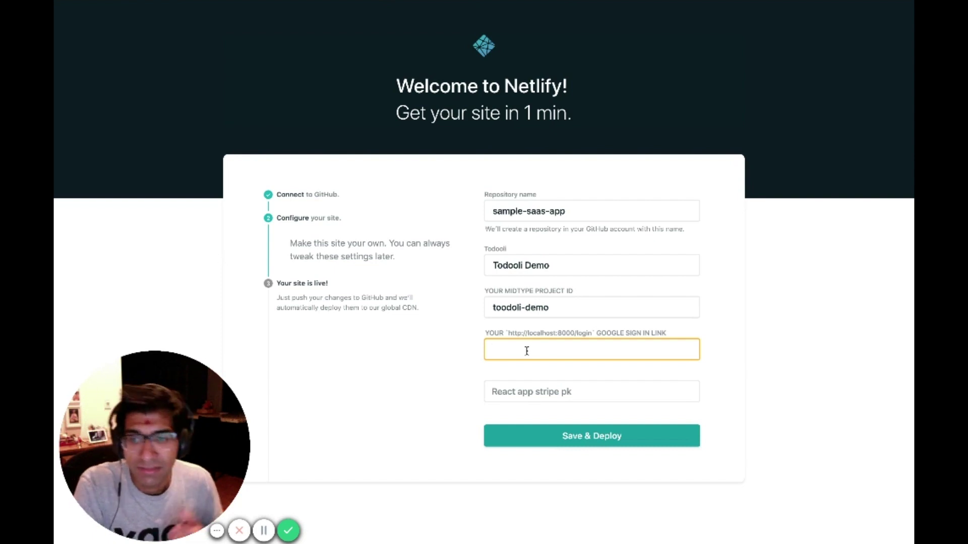
key("Tab")
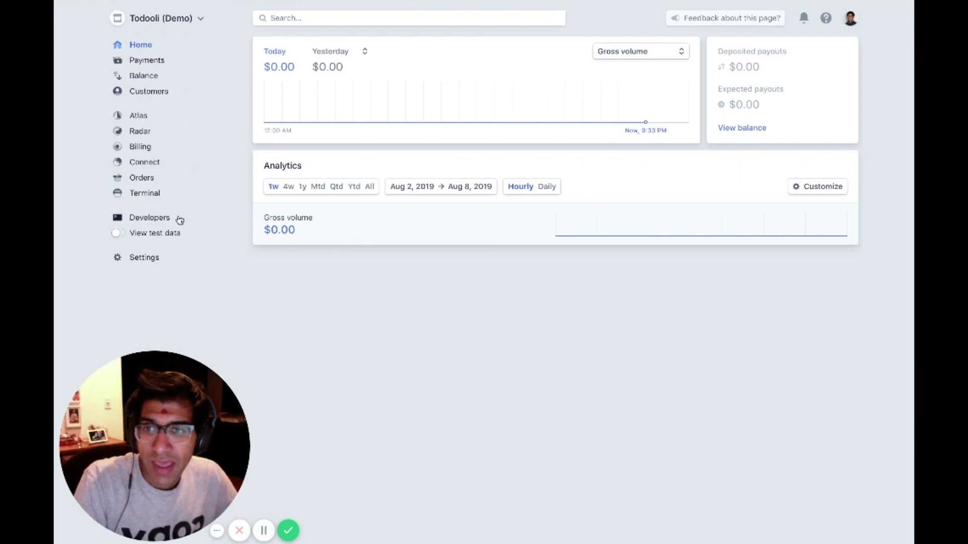
Select the live publishable key token on Stripe's Developers > API keys page.
left_click(155, 219)
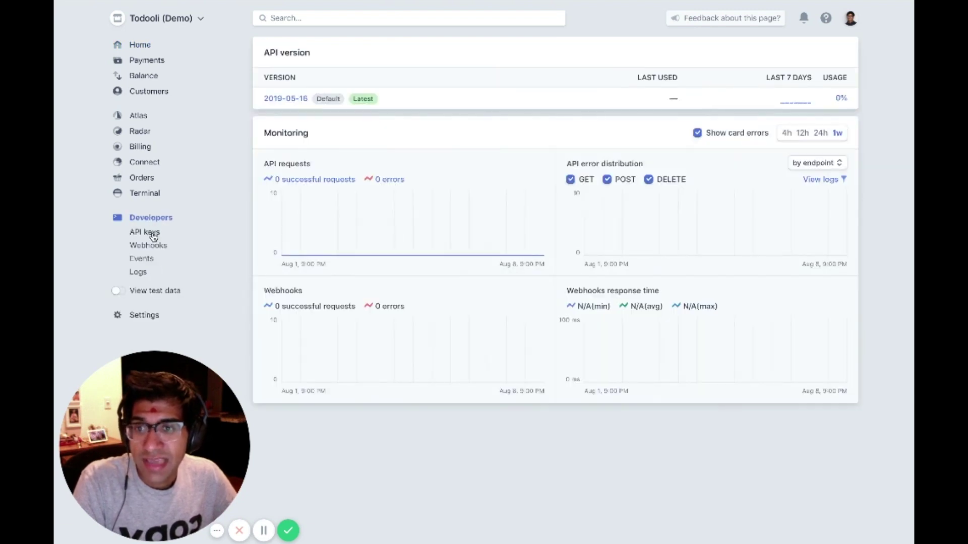
left_click(152, 233)
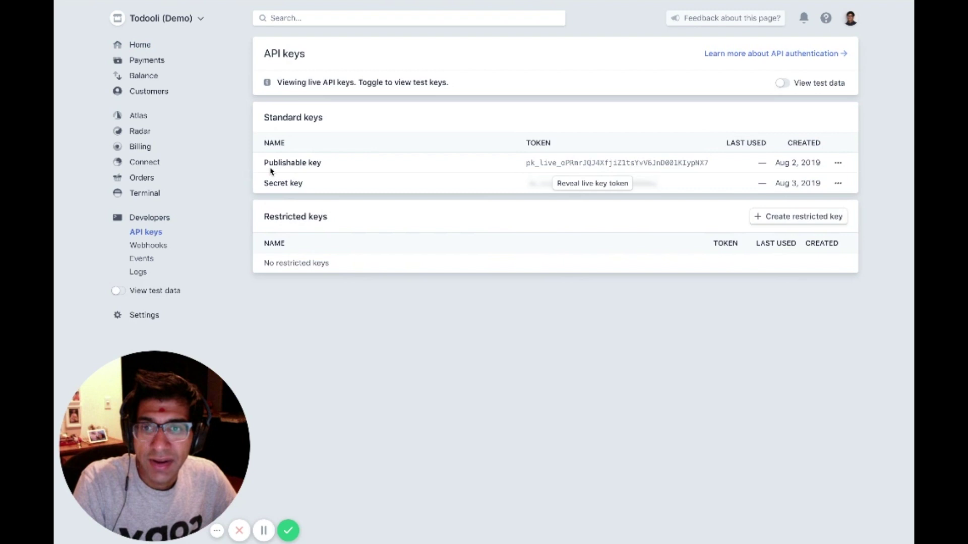
left_click_drag(264, 162, 422, 164)
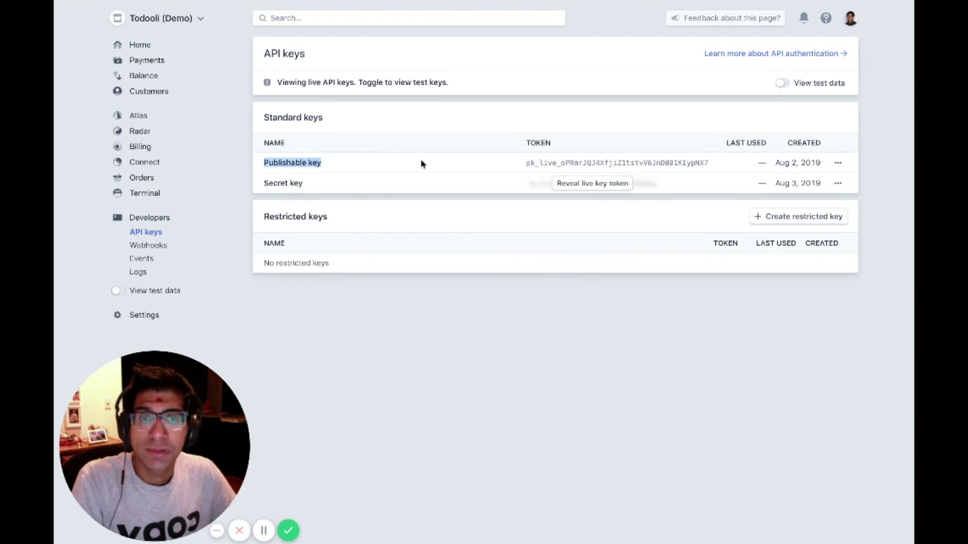
double_click(594, 162)
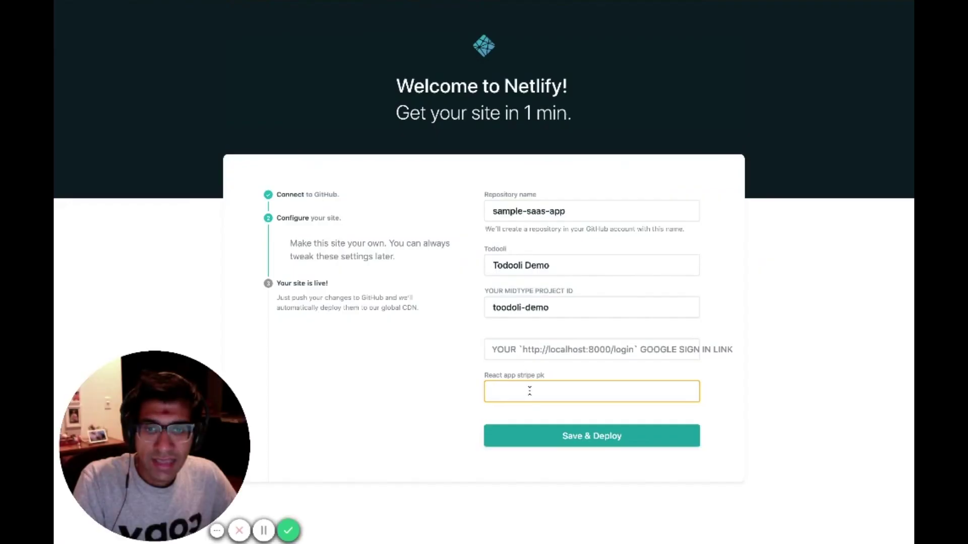
Paste the Stripe publishable key, save and deploy, then select the site name competent-kirch-1424ce.
key("ctrl+v")
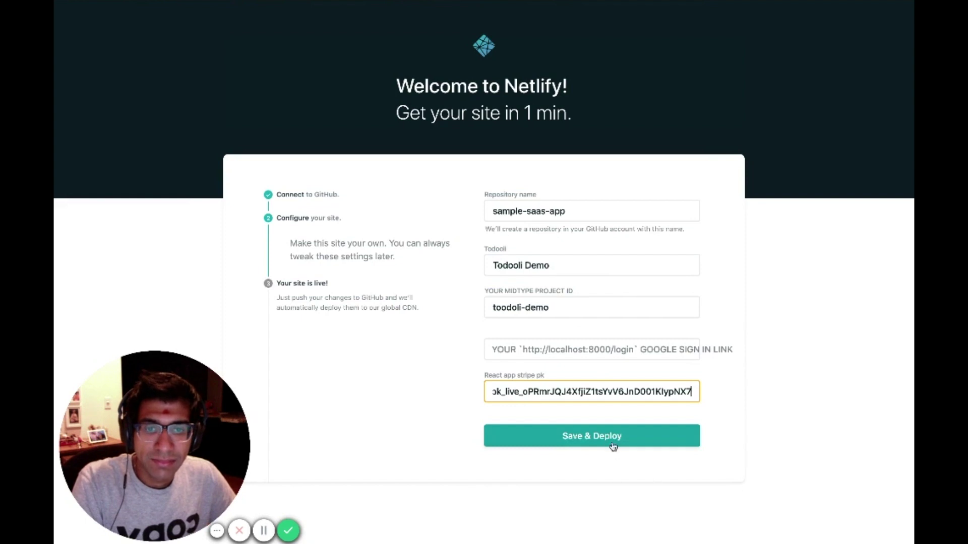
left_click(612, 438)
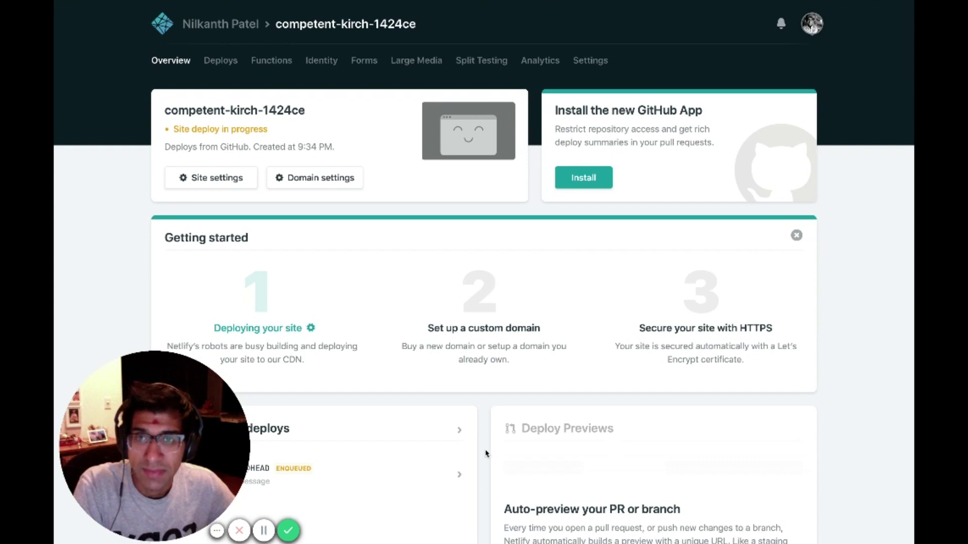
triple_click(309, 111)
key("ctrl+c")
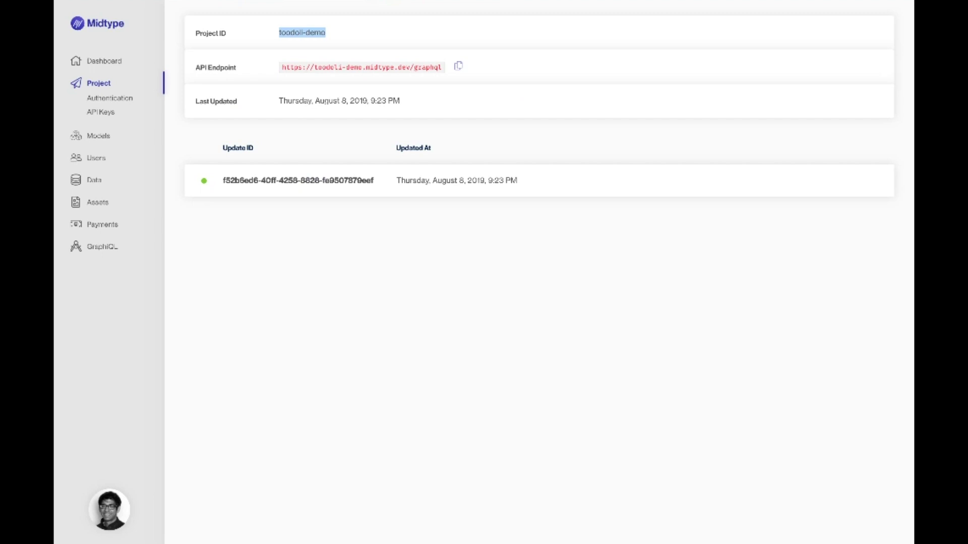
left_click(107, 99)
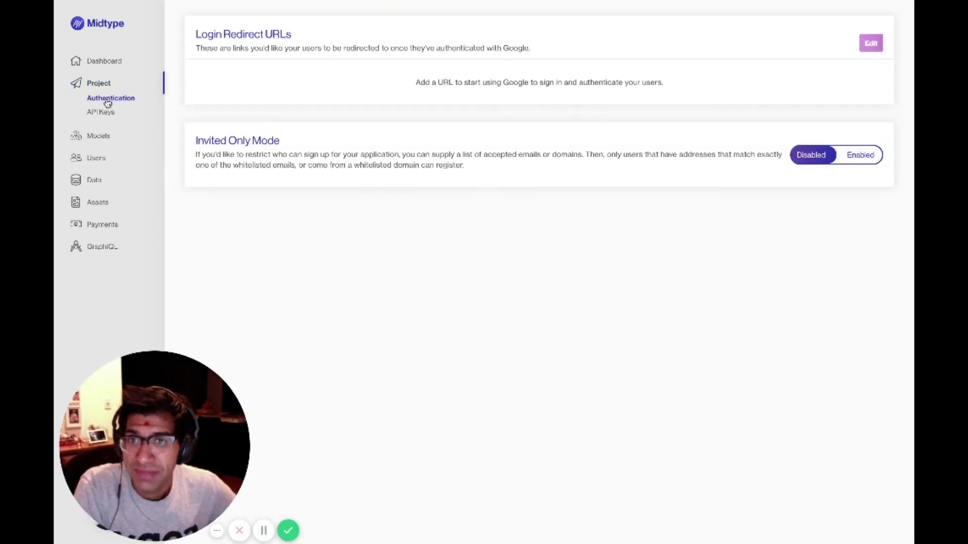
left_click(870, 50)
left_click(327, 90)
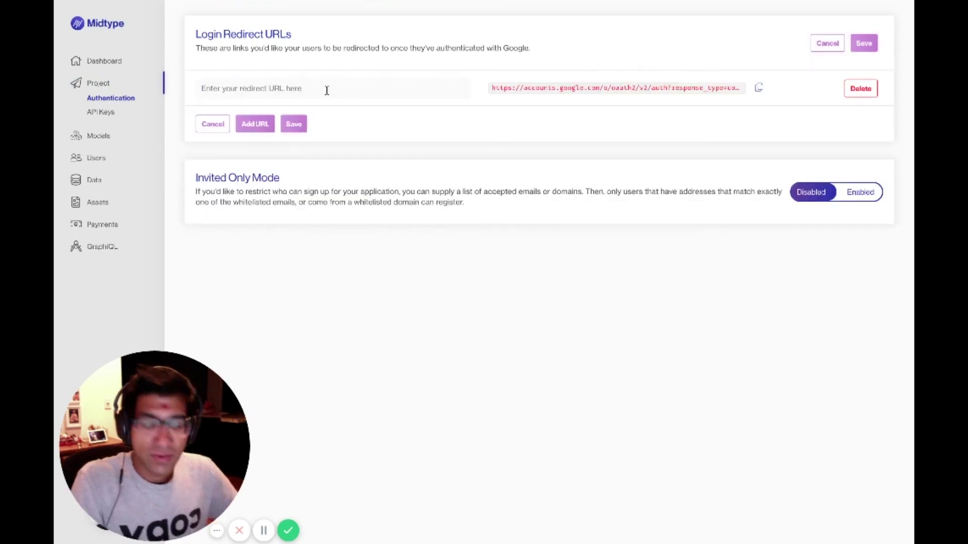
type("http")
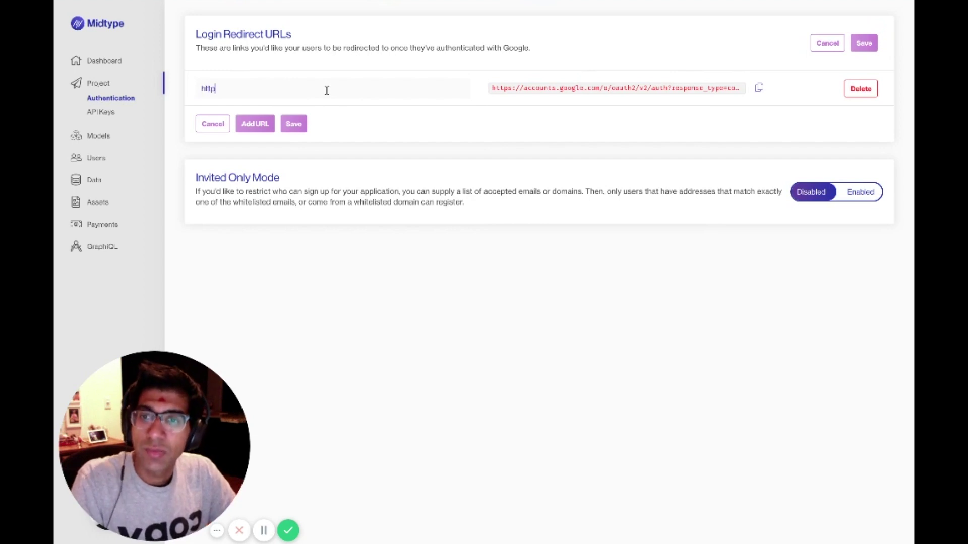
type("s://")
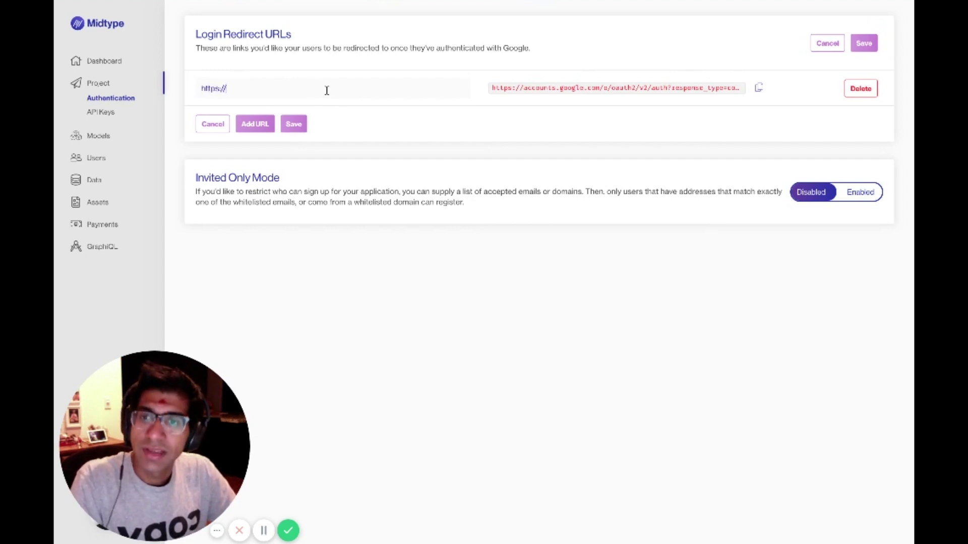
key("ctrl+v")
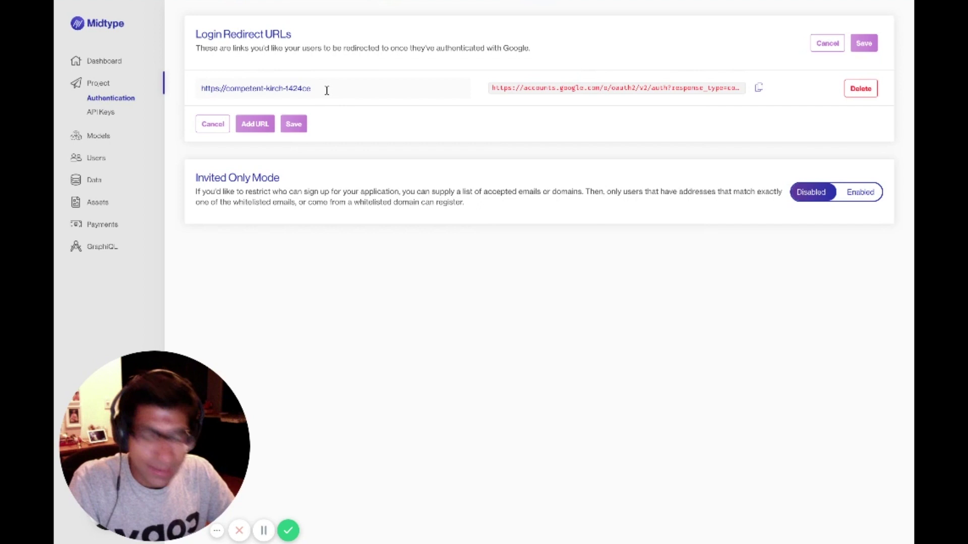
type(".net")
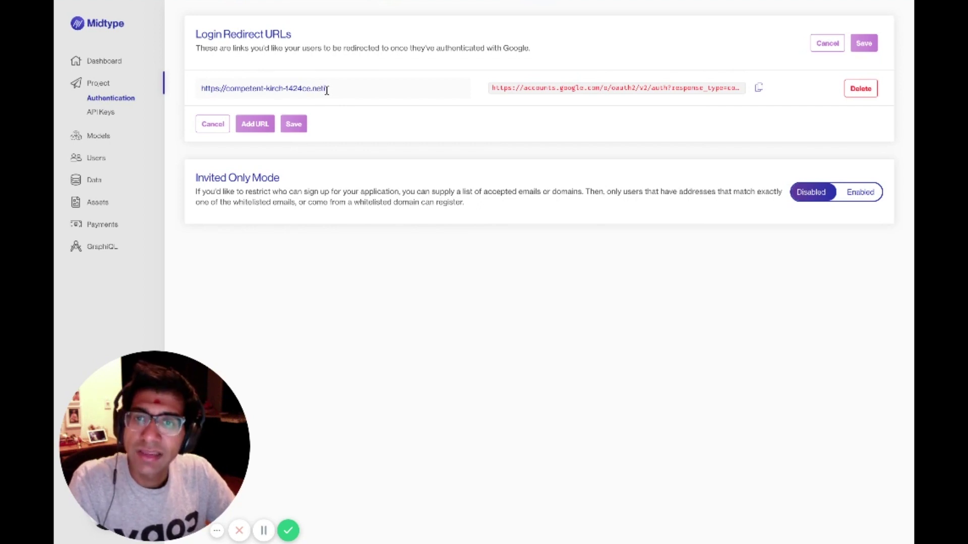
type("lify.com")
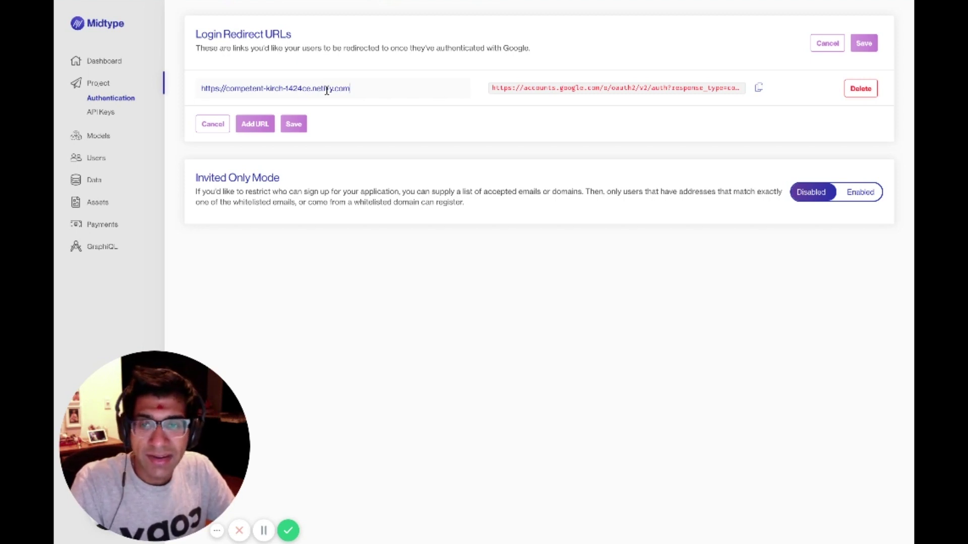
type("/login")
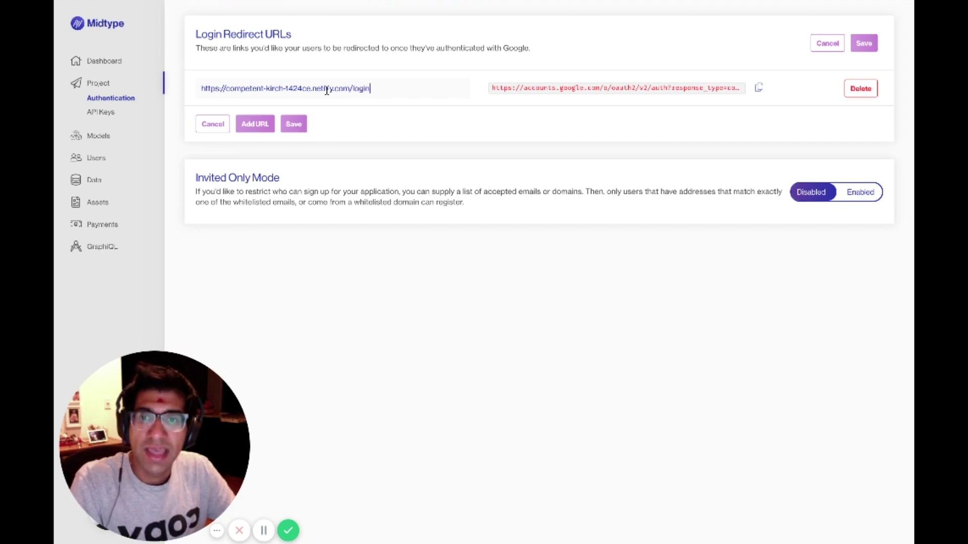
left_click(295, 126)
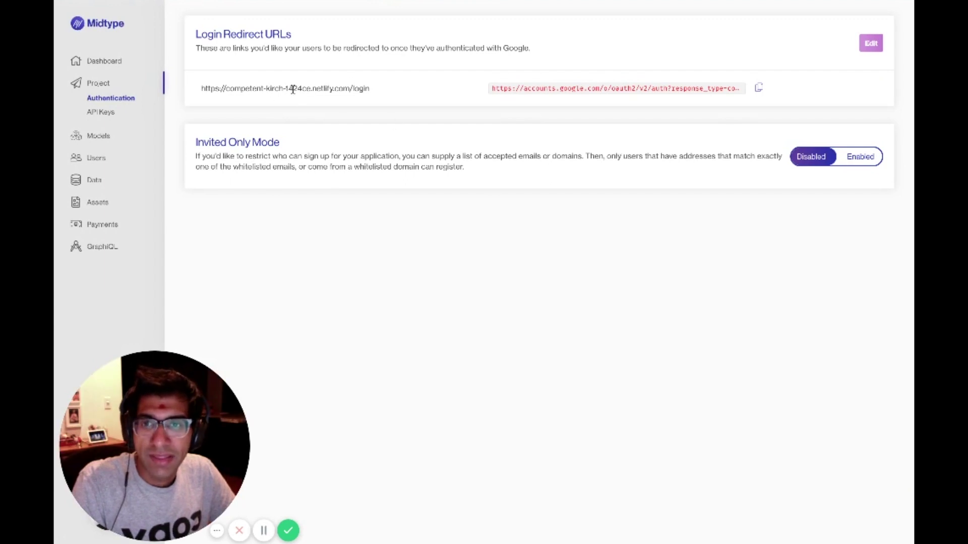
left_click(759, 90)
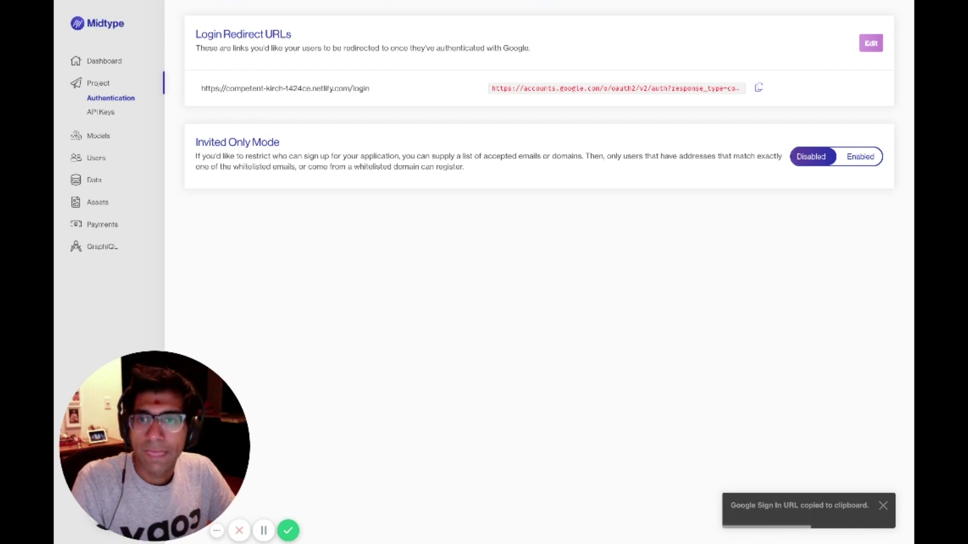
key("ctrl+Tab")
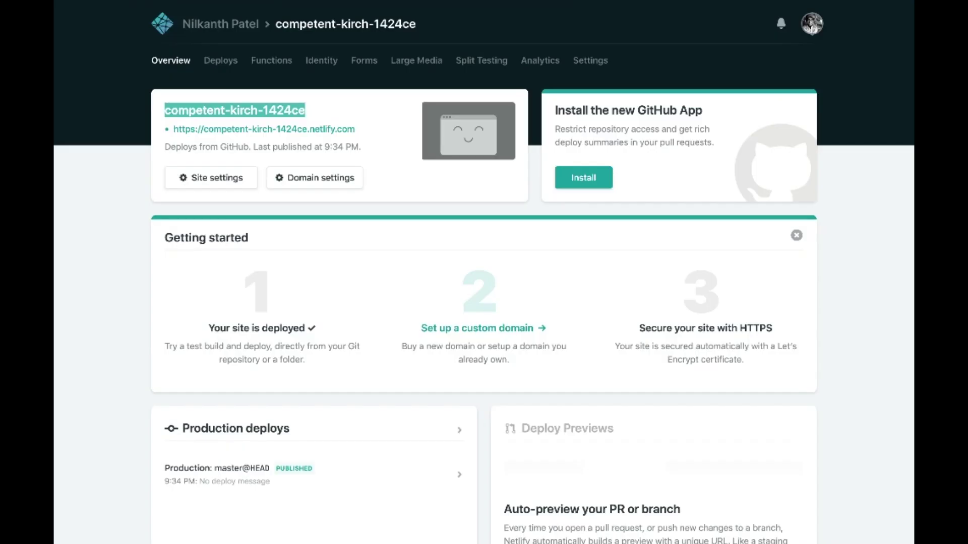
Go to the site's Build & deploy environment settings in Netlify.
left_click(221, 178)
scroll(225, 184, "down", 5)
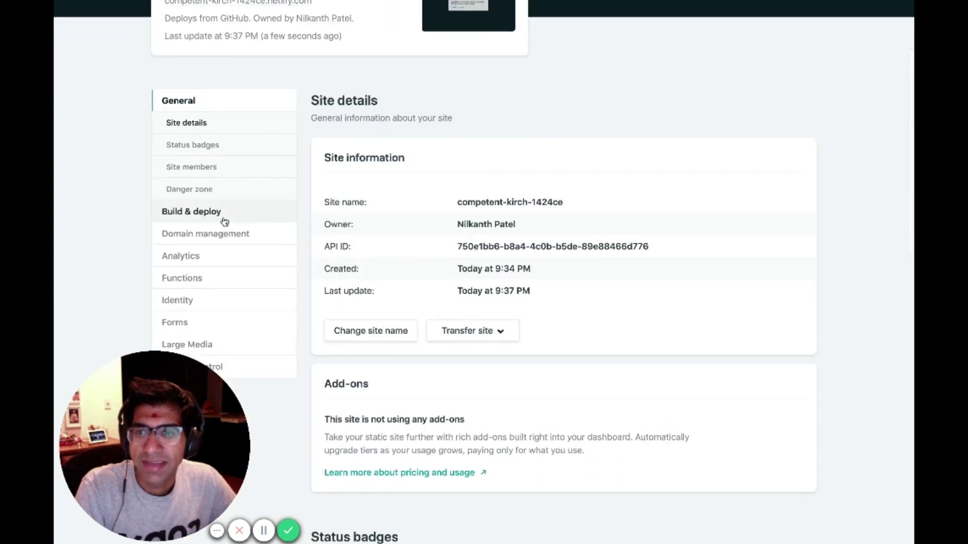
left_click(225, 222)
scroll(439, 232, "down", 12)
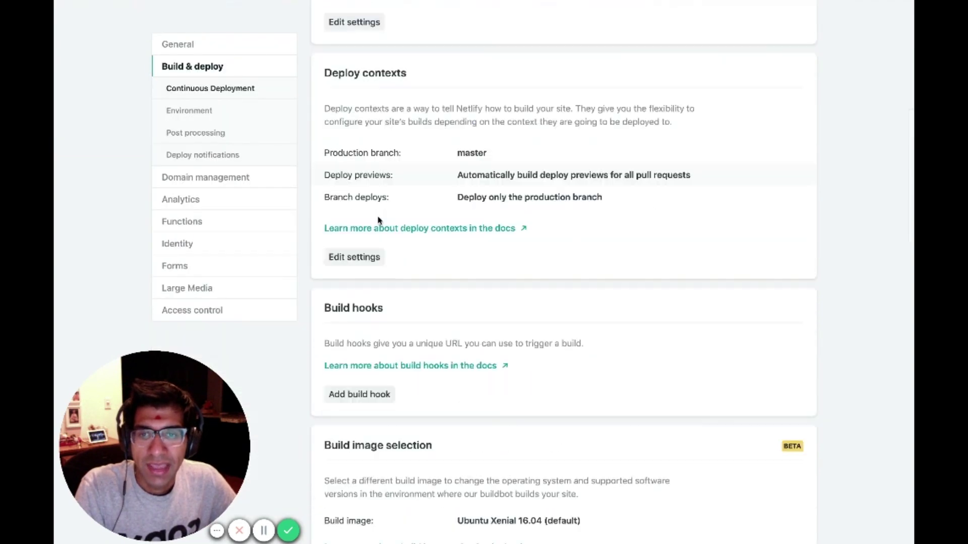
scroll(381, 219, "down", 5)
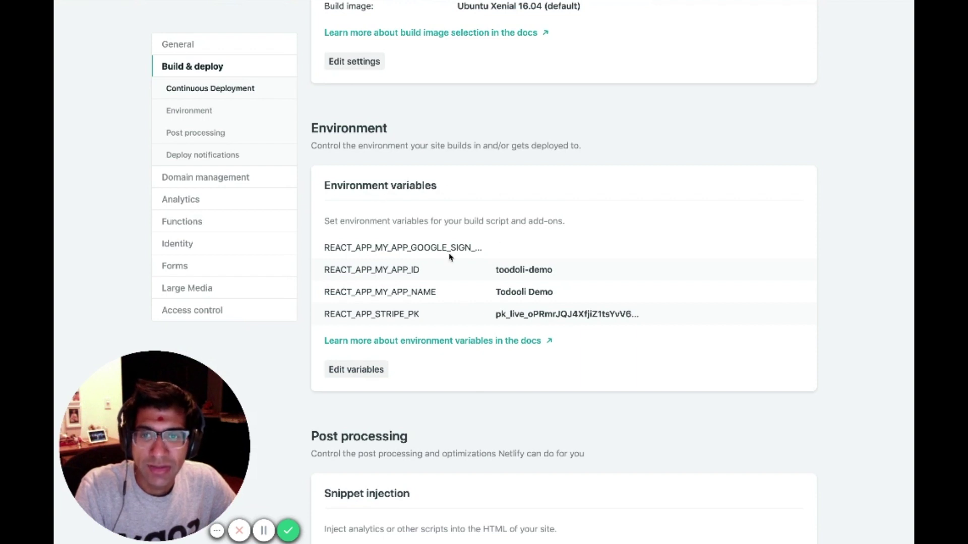
scroll(398, 367, "up", 1)
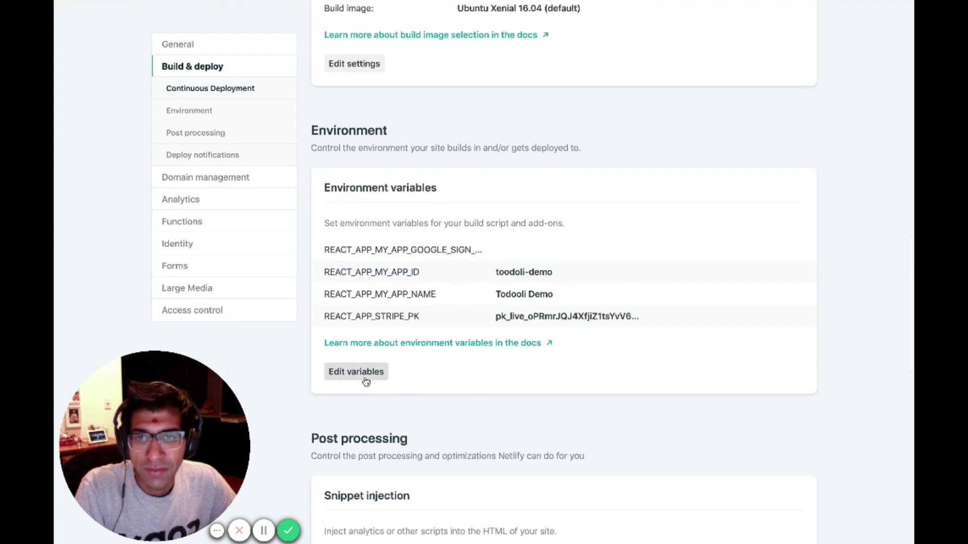
Paste the Google sign-in URL as the REACT_APP_MY_APP_GOOGLE_SIGN_IN_LINK value and save it.
left_click(367, 379)
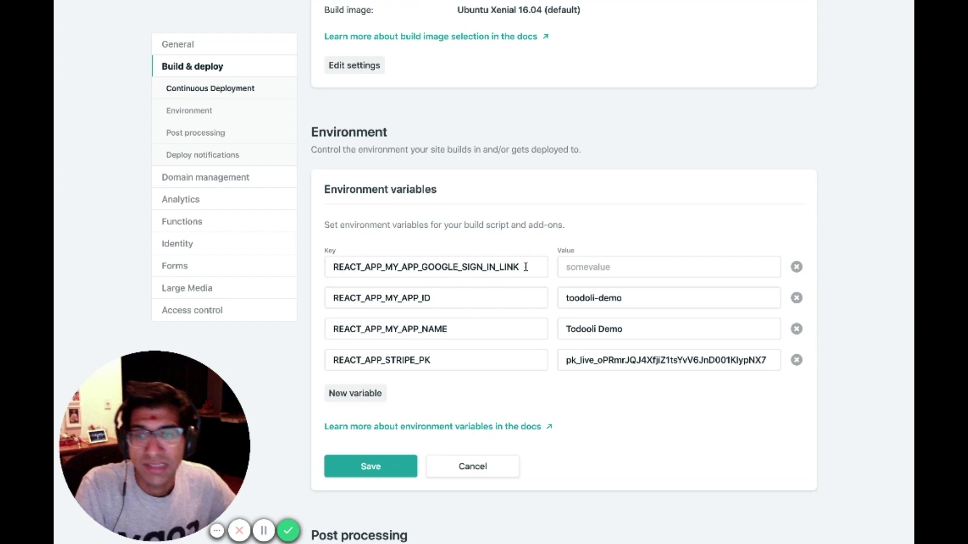
left_click(611, 268)
key("super+v")
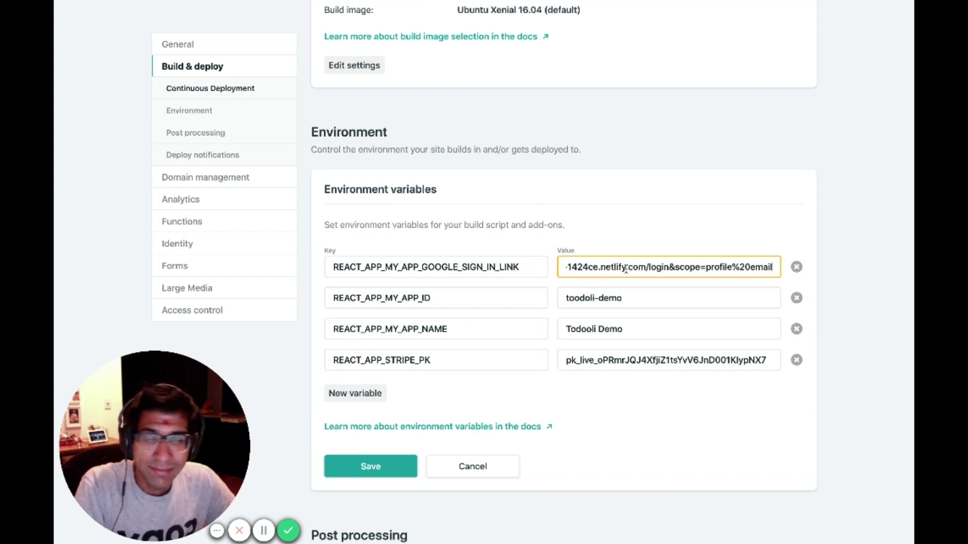
left_click(369, 467)
scroll(432, 421, "up", 3)
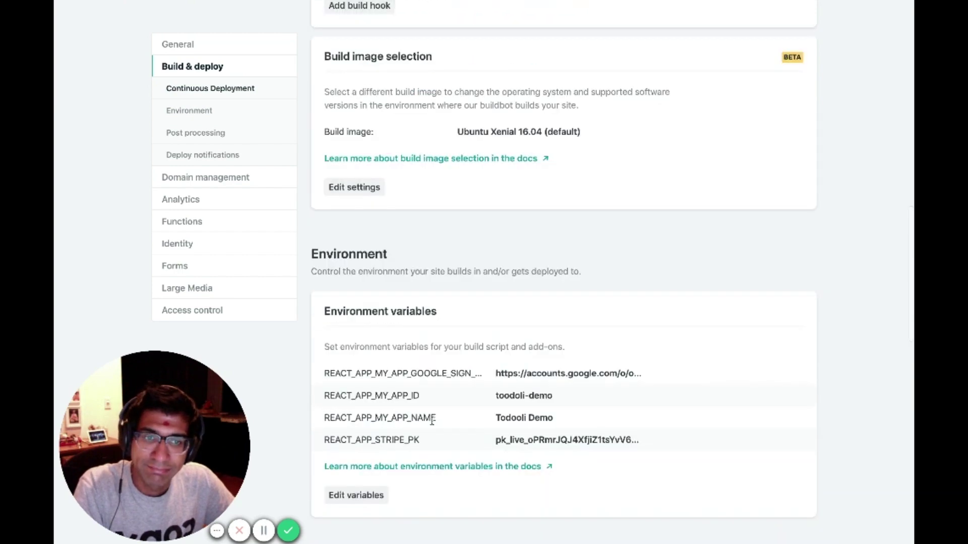
scroll(432, 421, "down", 4)
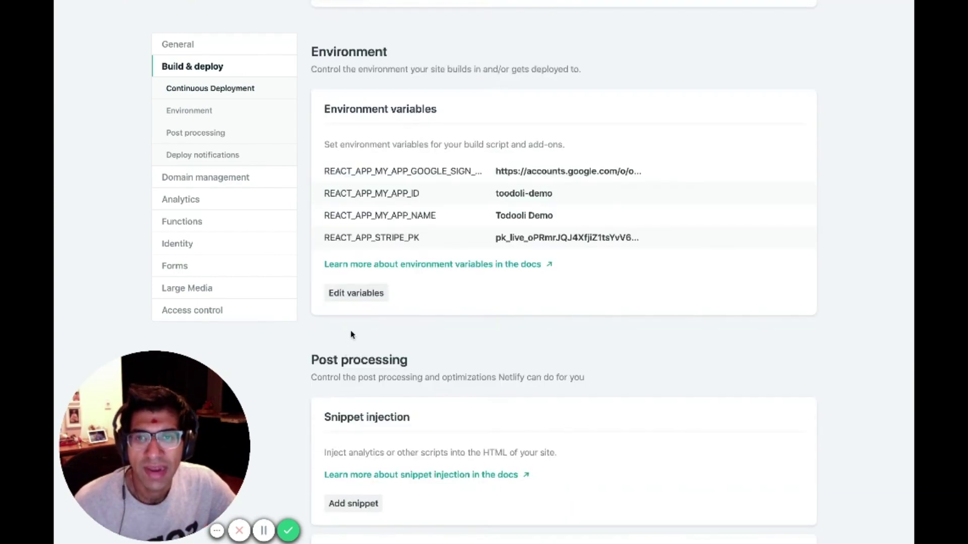
scroll(351, 335, "up", 10)
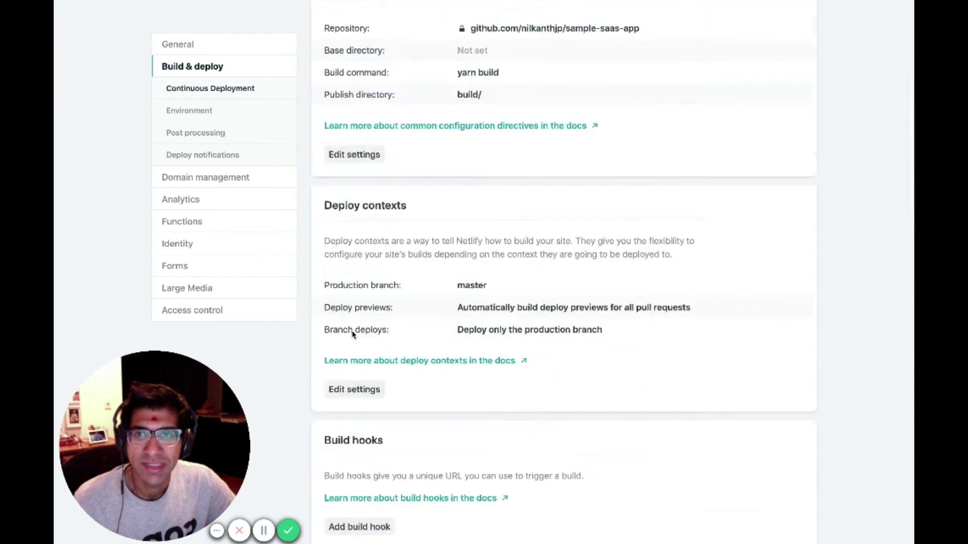
scroll(352, 333, "up", 6)
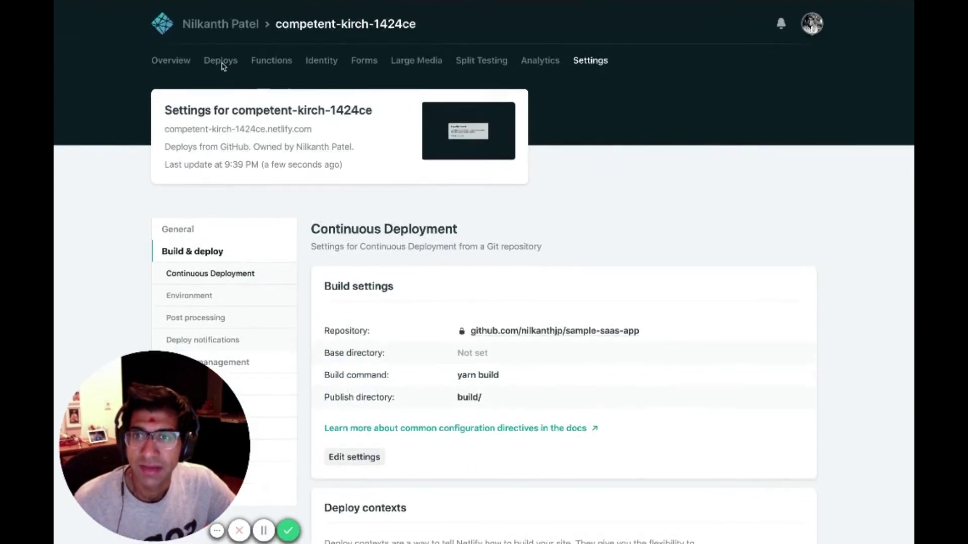
Trigger a fresh deploy of competent-kirch-1424ce and follow its log until the site is live.
left_click(221, 64)
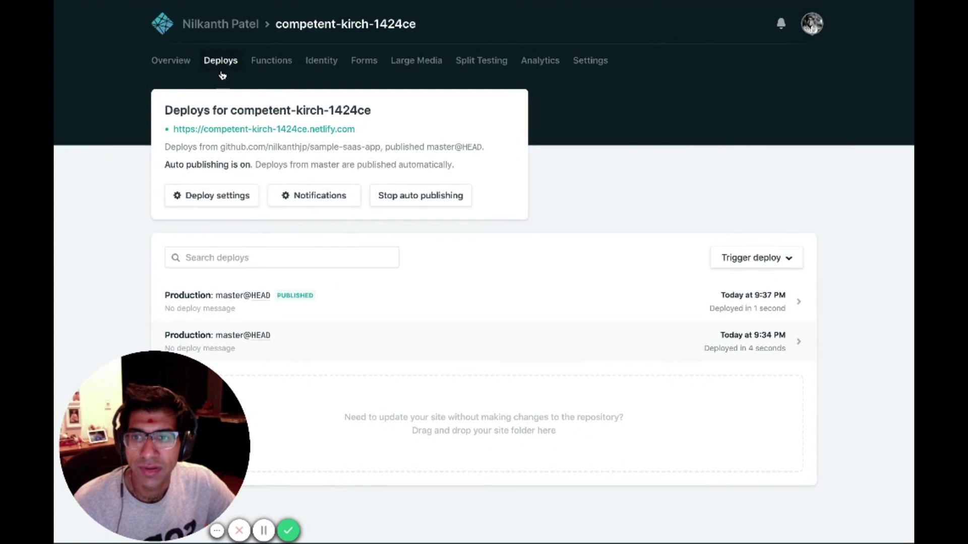
left_click(751, 258)
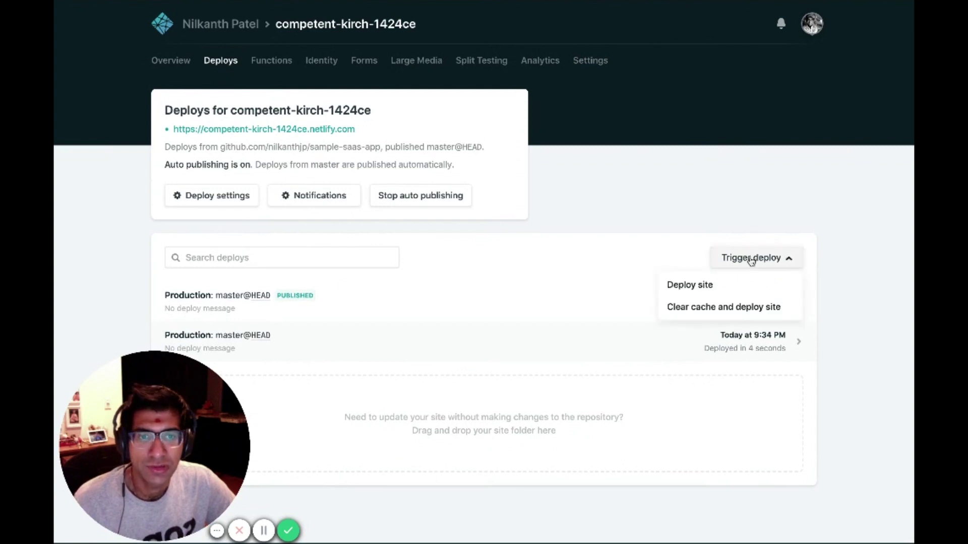
left_click(724, 288)
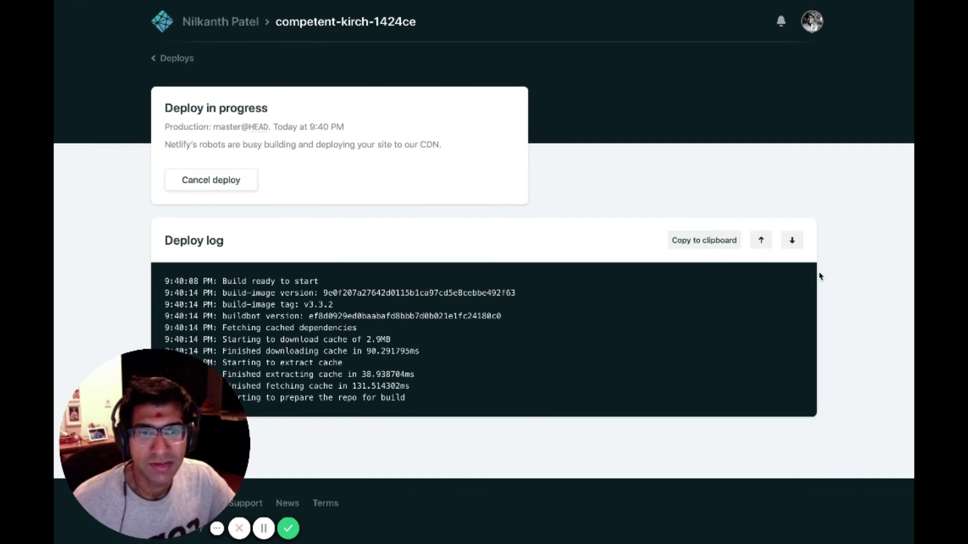
scroll(827, 262, "down", 1)
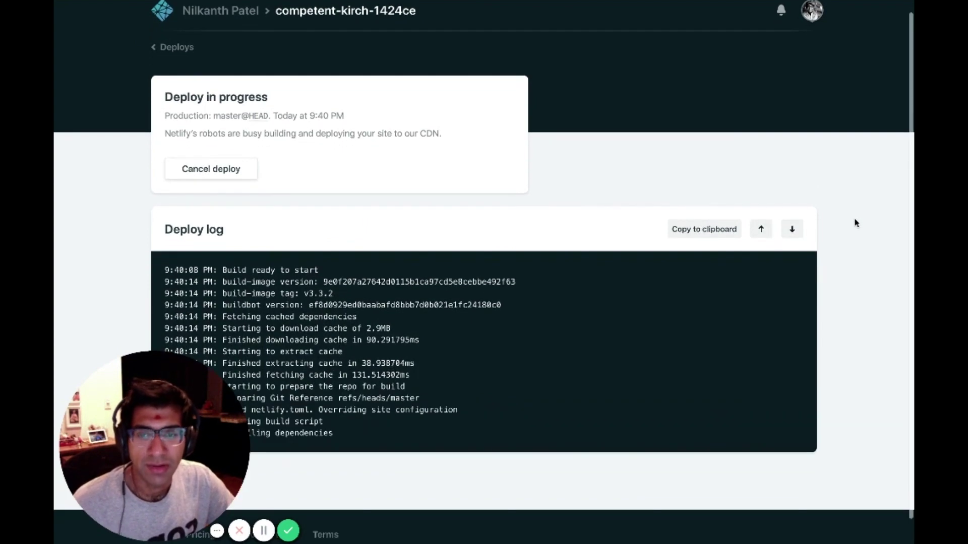
scroll(736, 184, "down", 4)
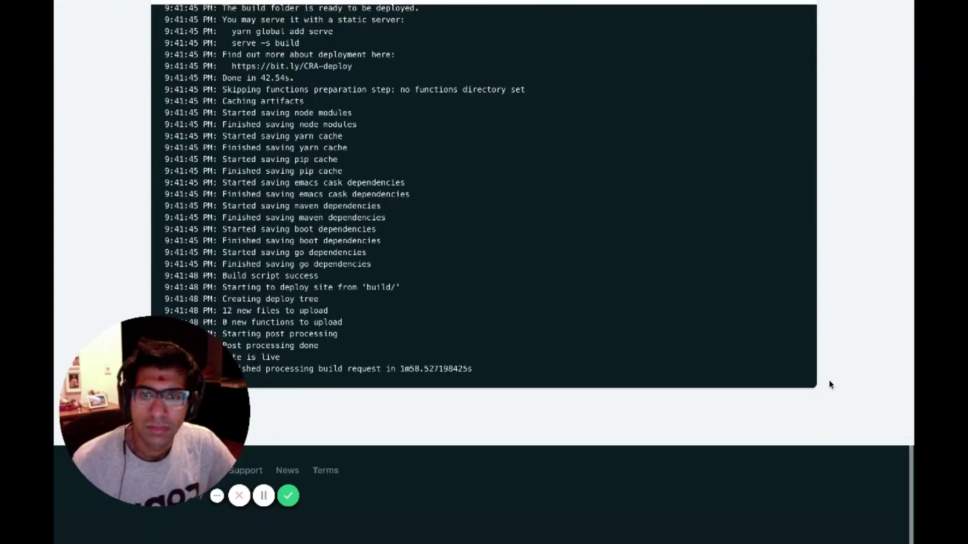
scroll(827, 383, "up", 1)
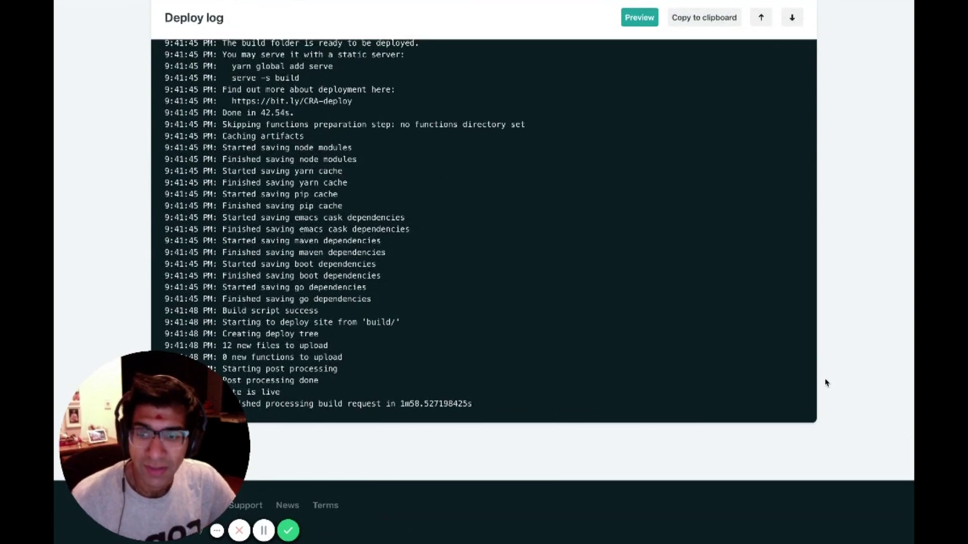
scroll(826, 386, "up", 20)
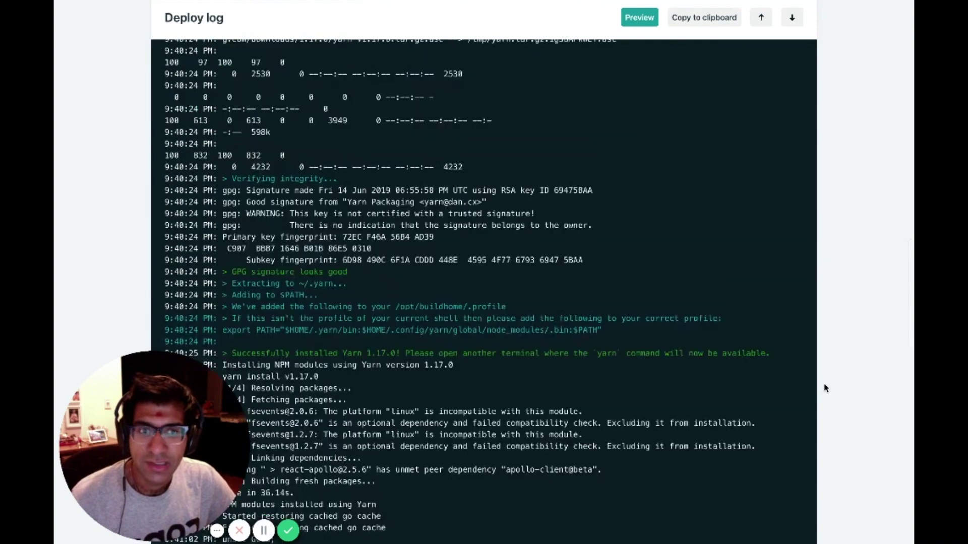
scroll(825, 387, "up", 20)
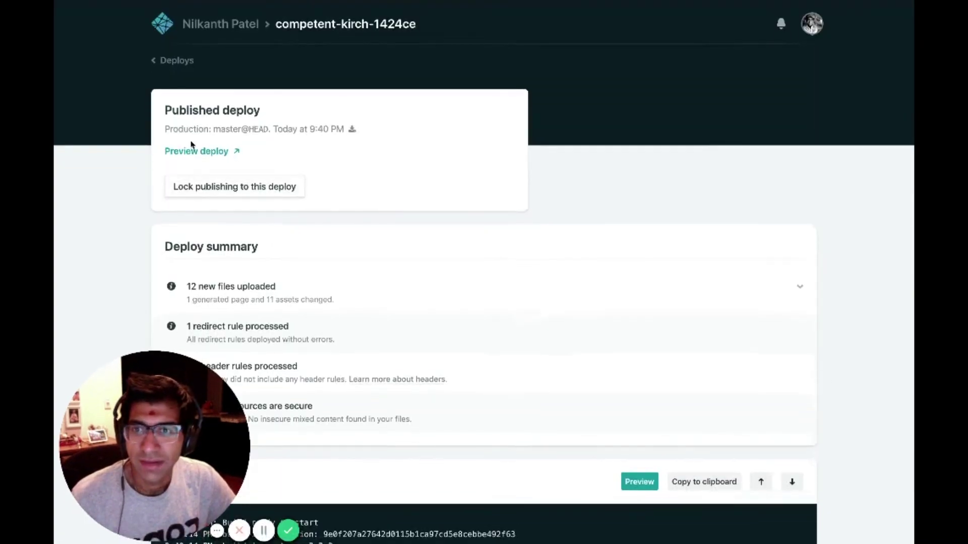
Open the live Todooli site, then review Build & deploy, Domain management and Add custom domain.
left_click(180, 65)
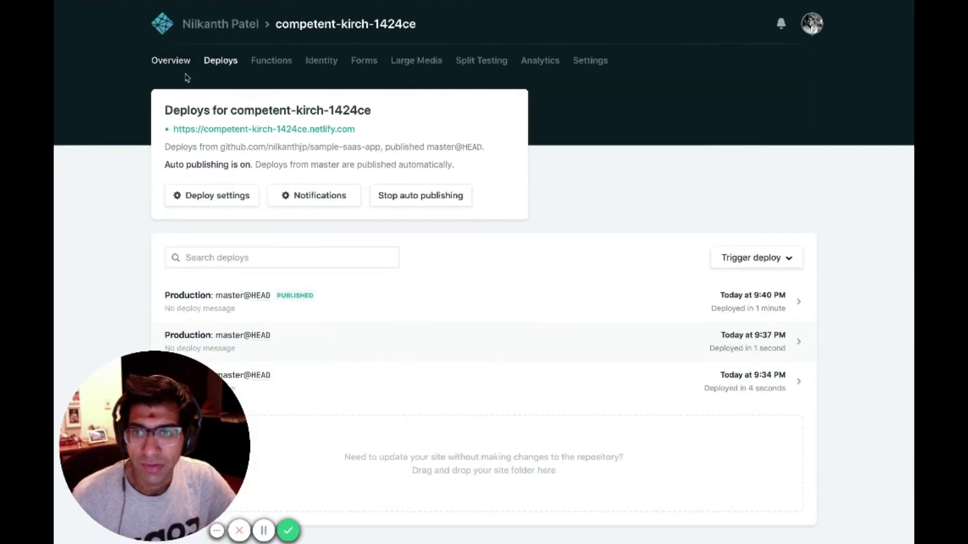
left_click(244, 131)
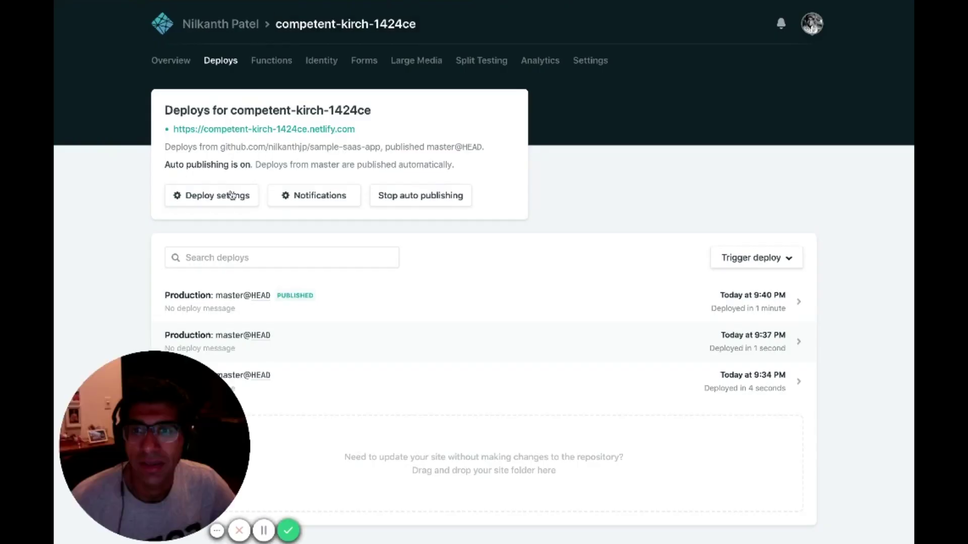
left_click(233, 201)
scroll(249, 229, "down", 3)
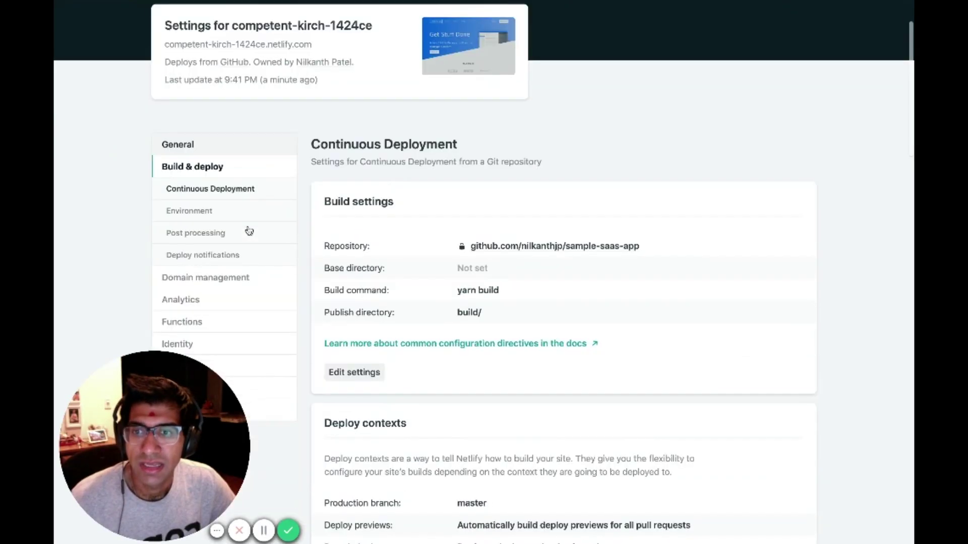
left_click(249, 230)
scroll(391, 328, "down", 2)
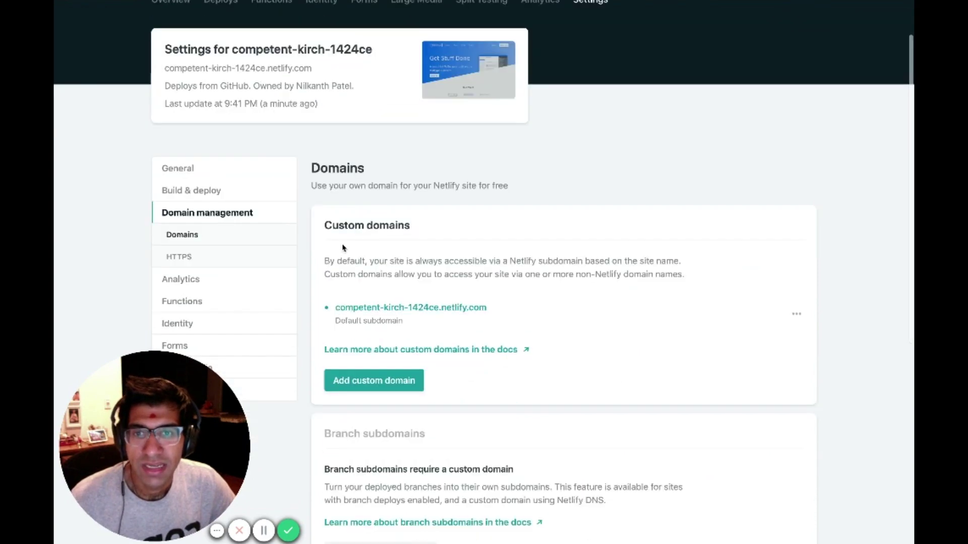
left_click(407, 394)
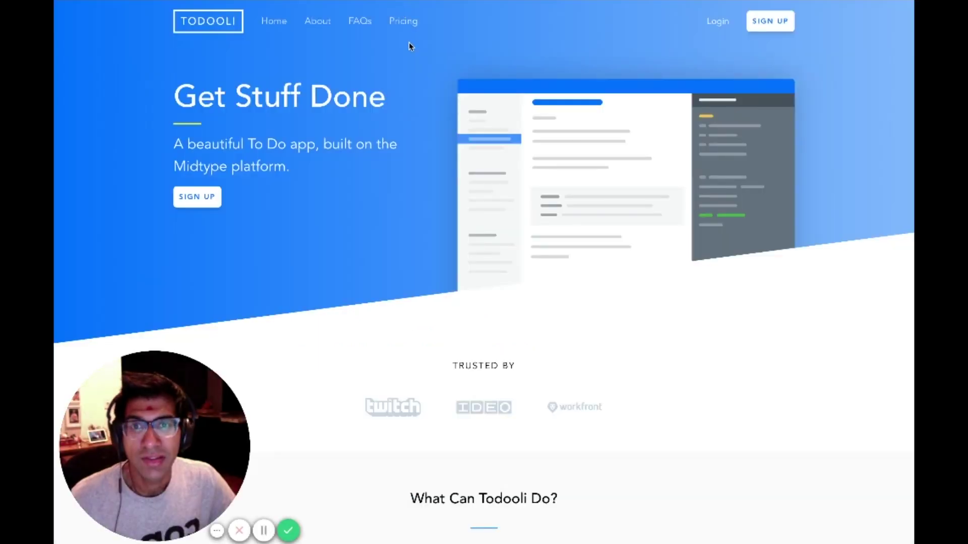
View the Hobbyist $12.00/month plan on the Pricing page and open the Google Login dialog via SIGN UP.
scroll(621, 77, "down", 4)
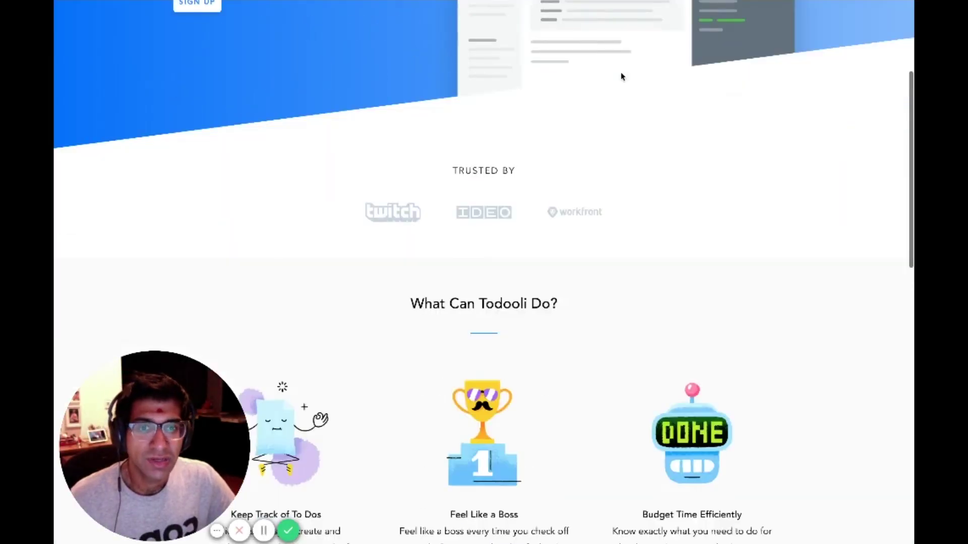
scroll(621, 77, "down", 10)
scroll(605, 71, "up", 14)
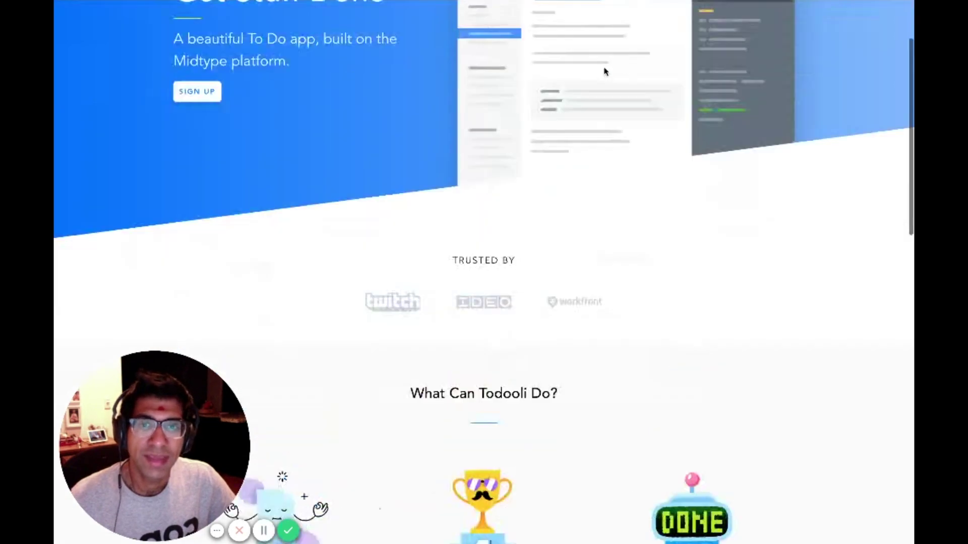
scroll(605, 72, "up", 2)
left_click(401, 23)
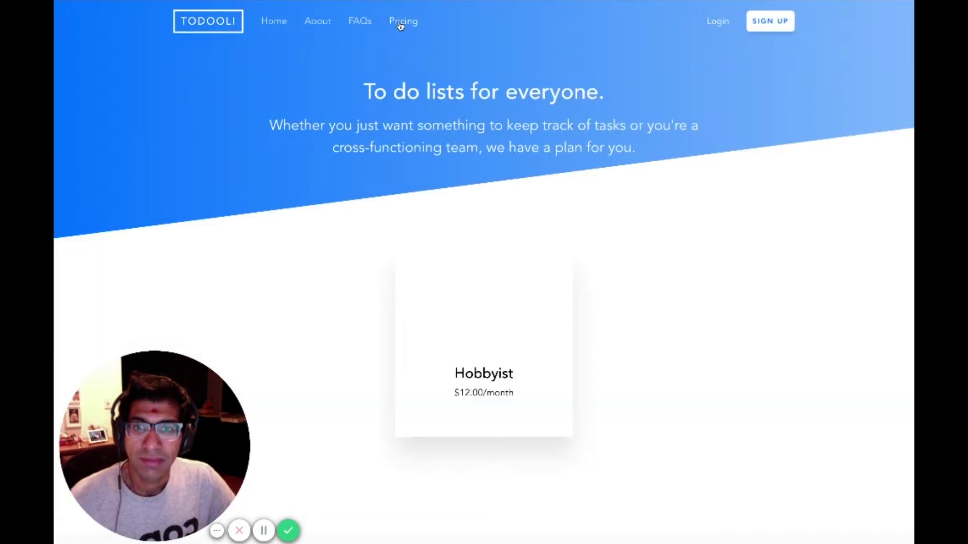
scroll(557, 316, "down", 1)
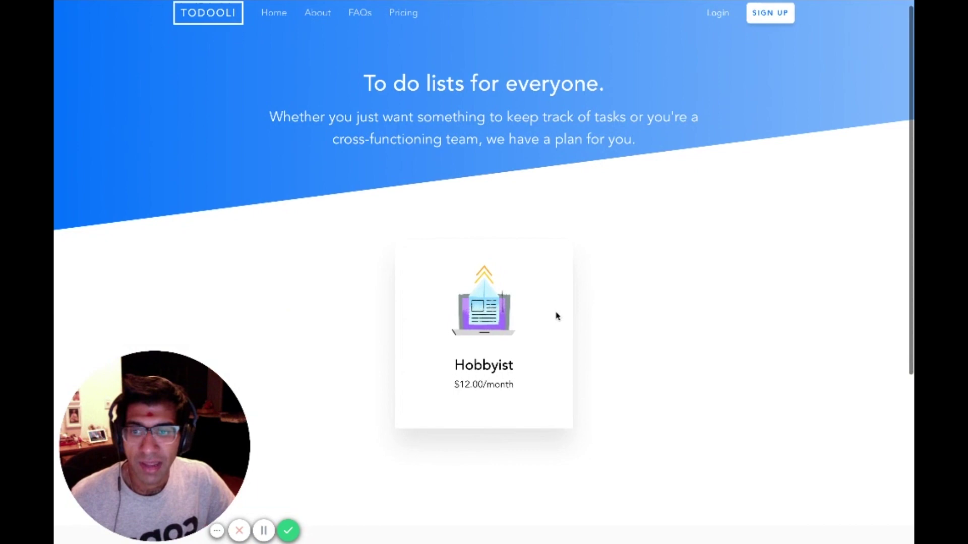
scroll(557, 316, "down", 2)
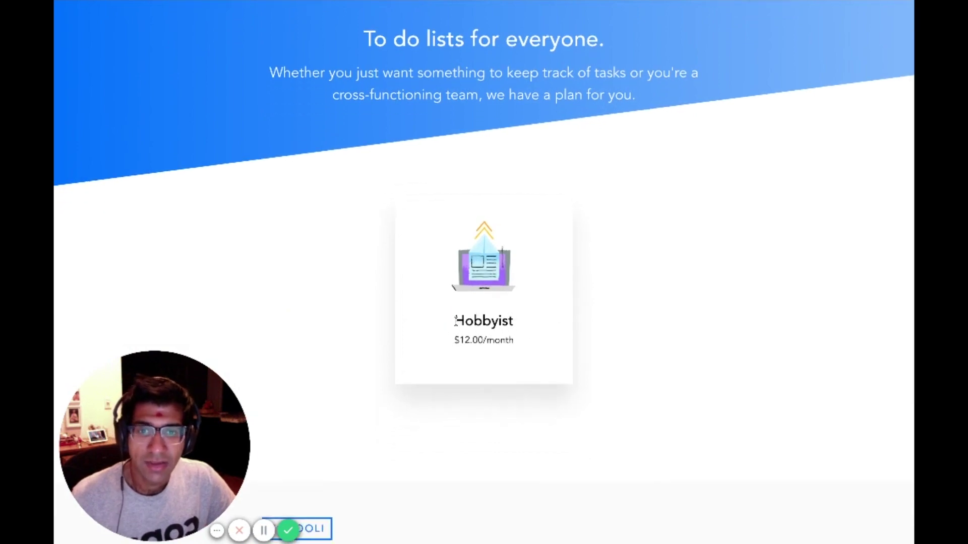
left_click_drag(455, 321, 540, 341)
left_click(534, 346)
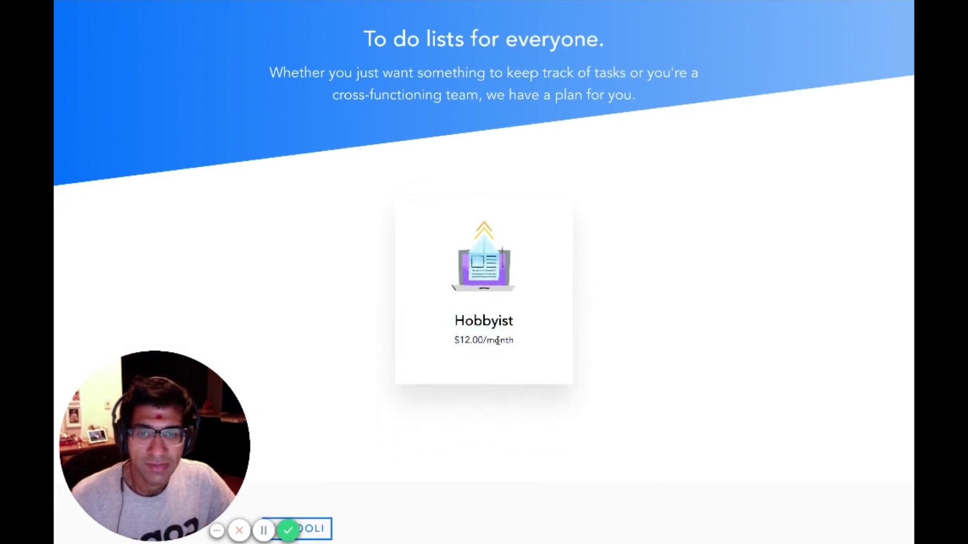
scroll(639, 337, "up", 2)
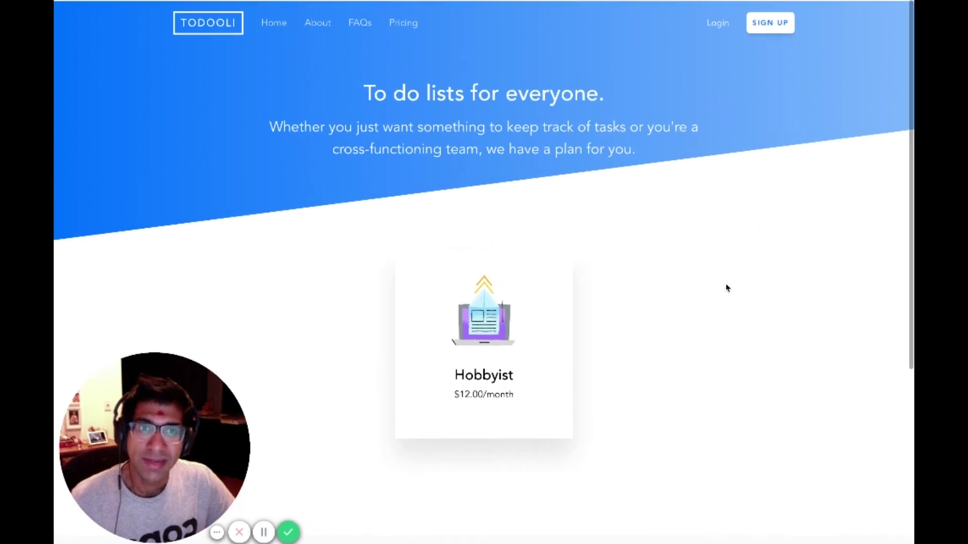
left_click(769, 30)
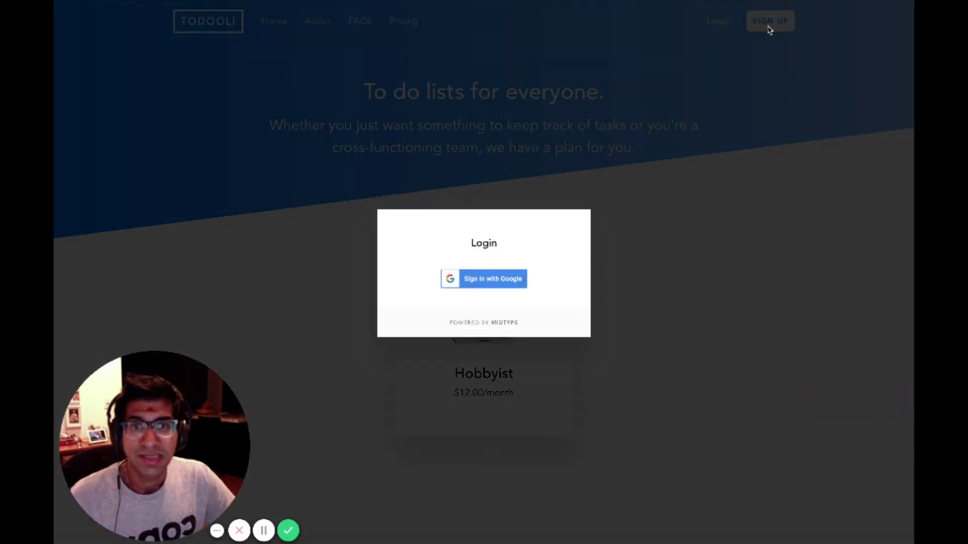
Sign in to Todooli with Google and pick the Hobbyist plan card.
left_click(498, 285)
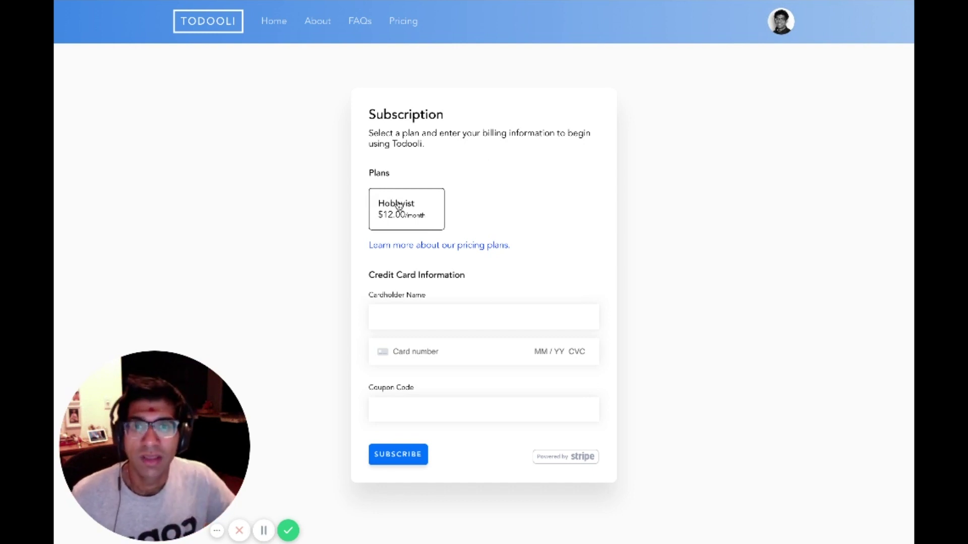
left_click(399, 222)
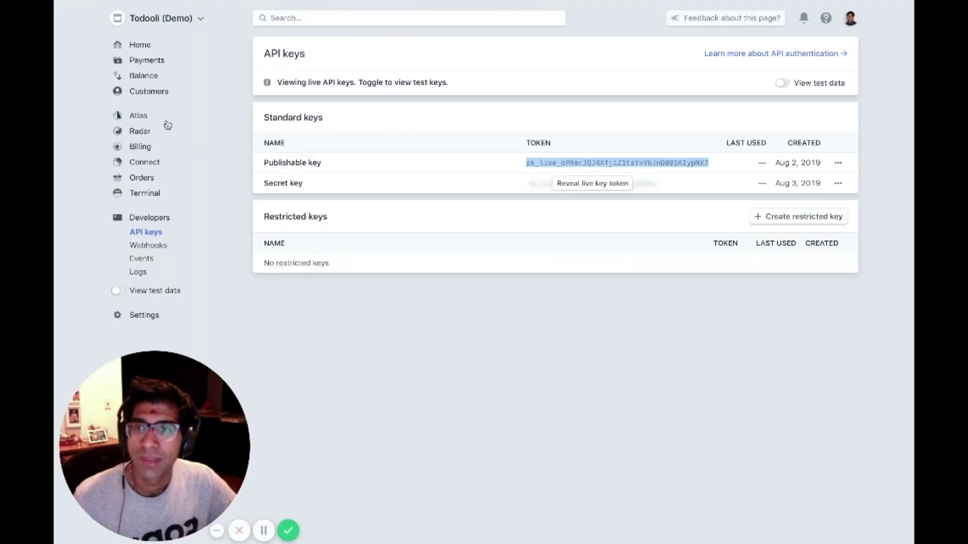
Start a new coupon in Billing > Coupons named Free Forever with ID FREE.
left_click(135, 148)
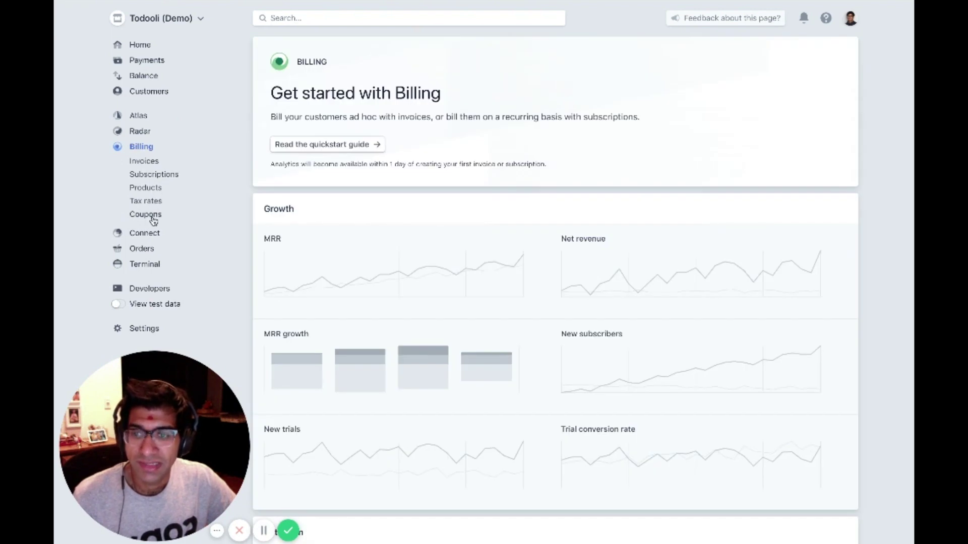
left_click(151, 217)
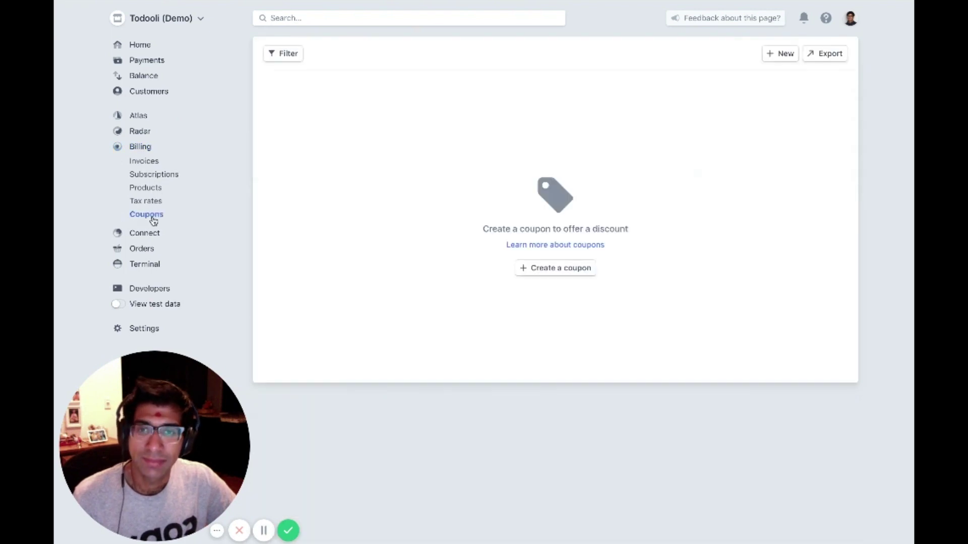
left_click(567, 275)
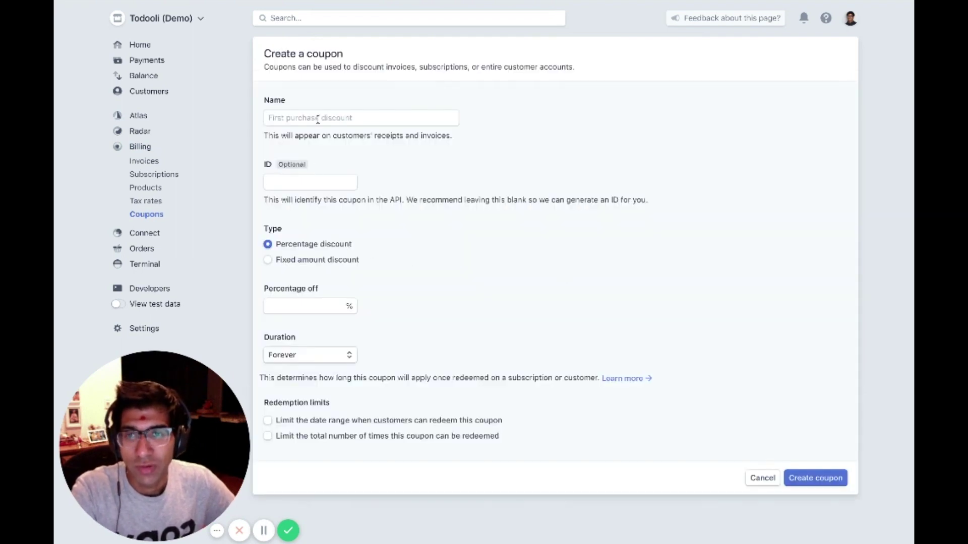
left_click(317, 120)
type("Fr")
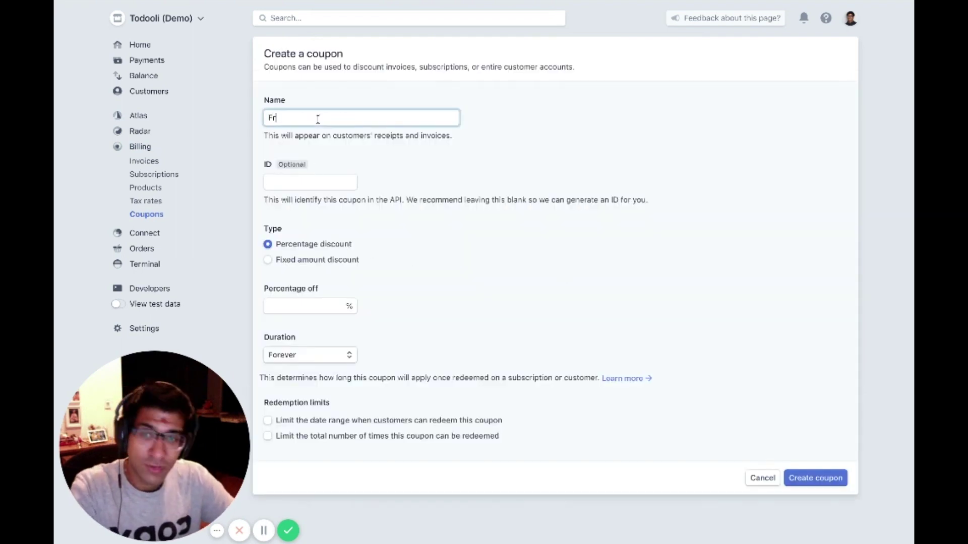
type("ee Forever")
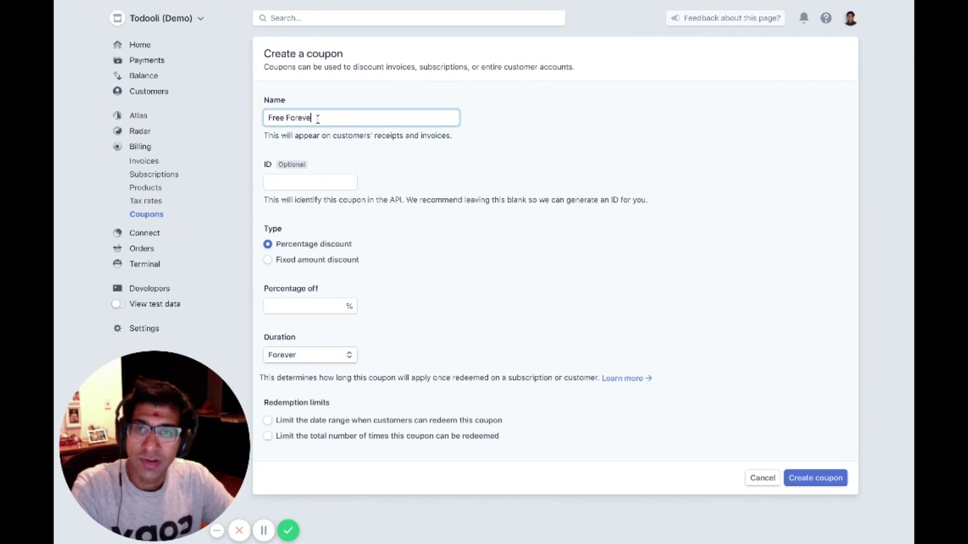
key("Tab")
type("FREE")
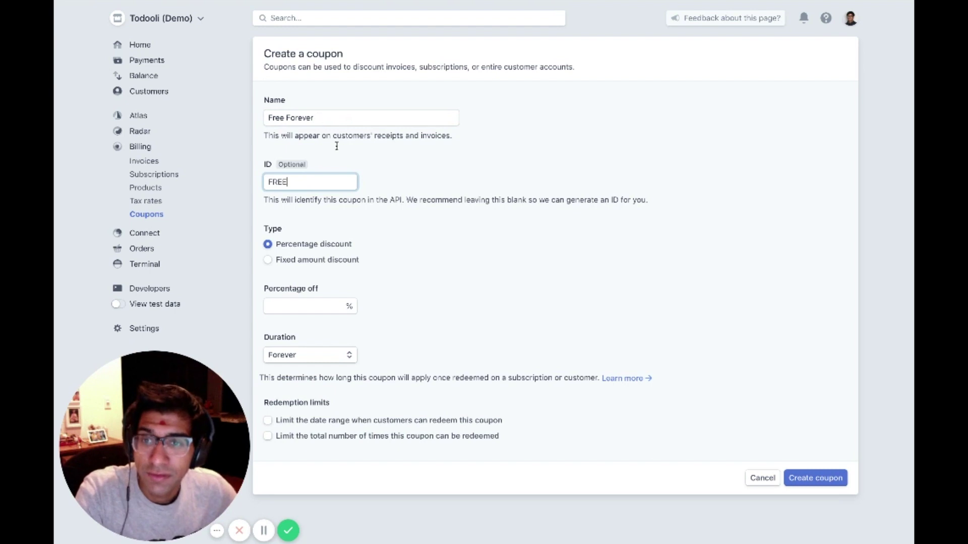
Set 100% off, save the coupon, and select its ID FREE on the detail page.
left_click(291, 311)
type("100")
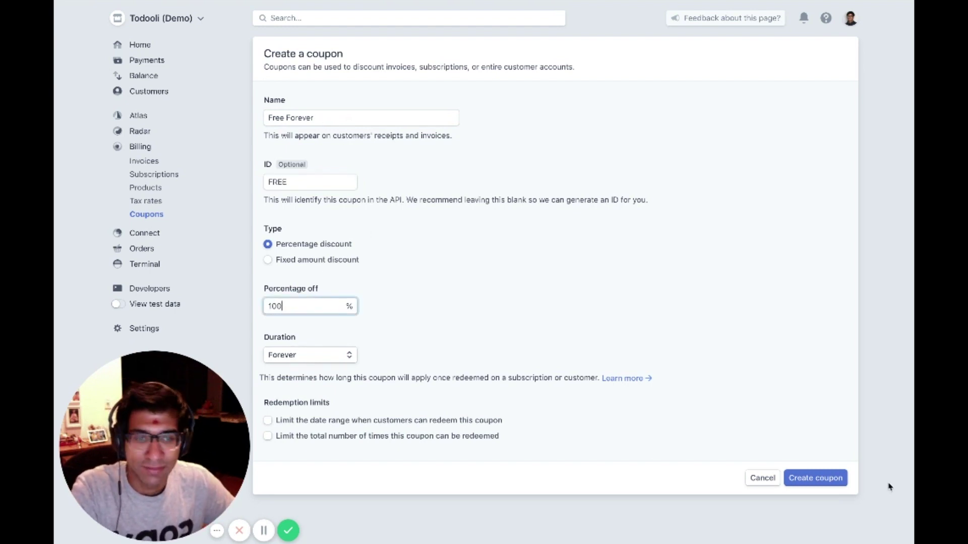
left_click(823, 480)
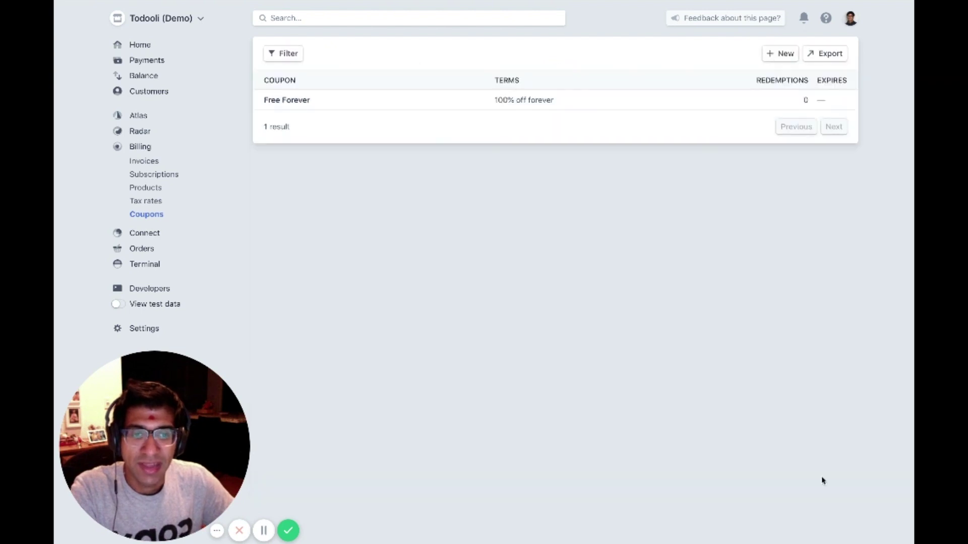
left_click(370, 107)
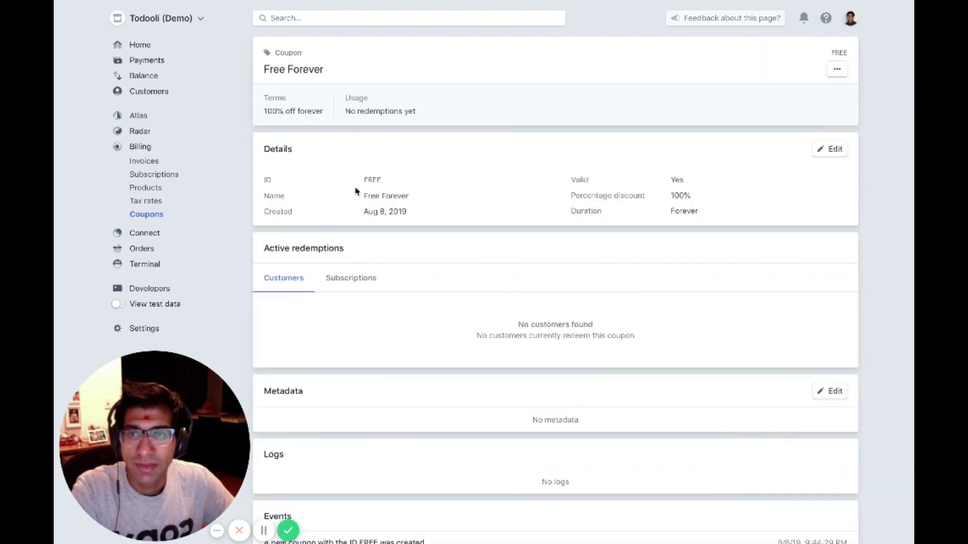
double_click(373, 180)
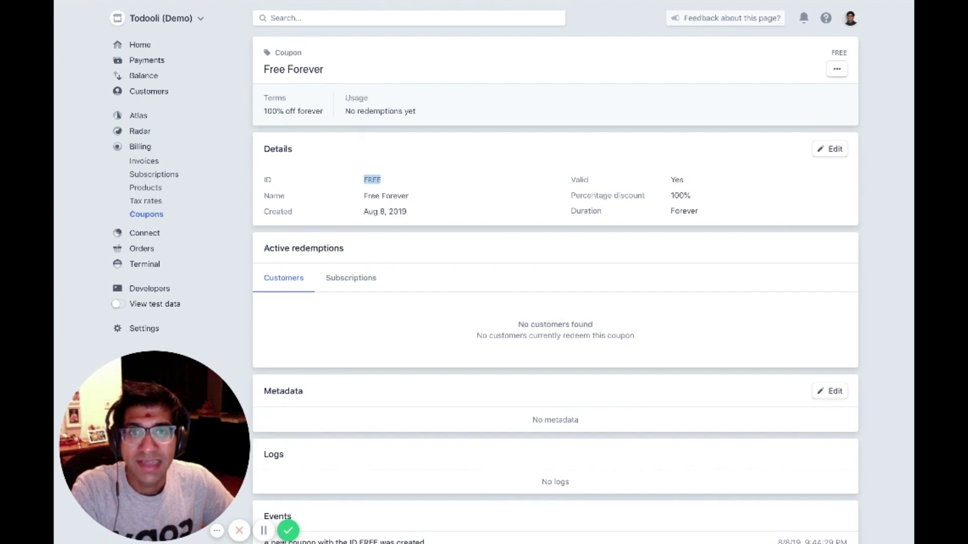
Enter the cardholder's full name, the card number and coupon code FREE on the Hobbyist form.
key("super+Tab")
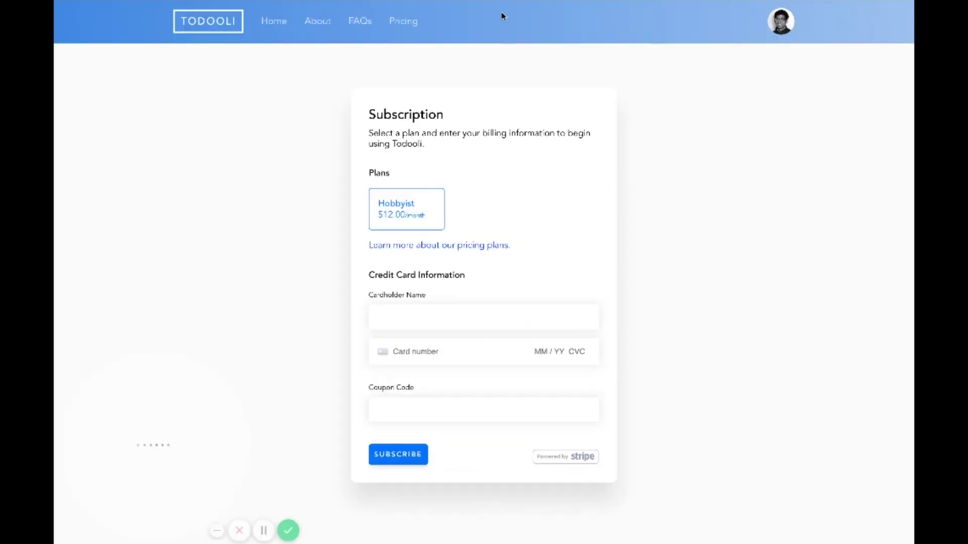
left_click(434, 318)
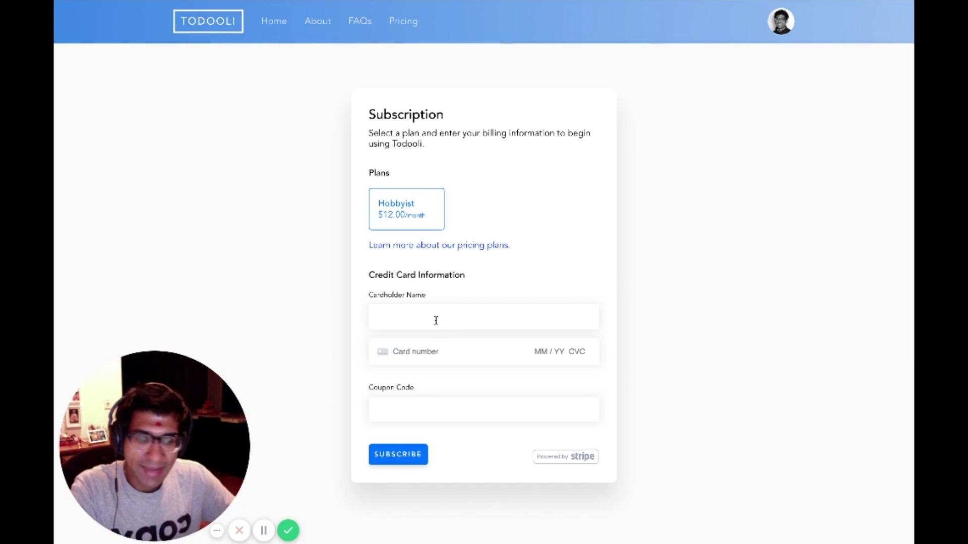
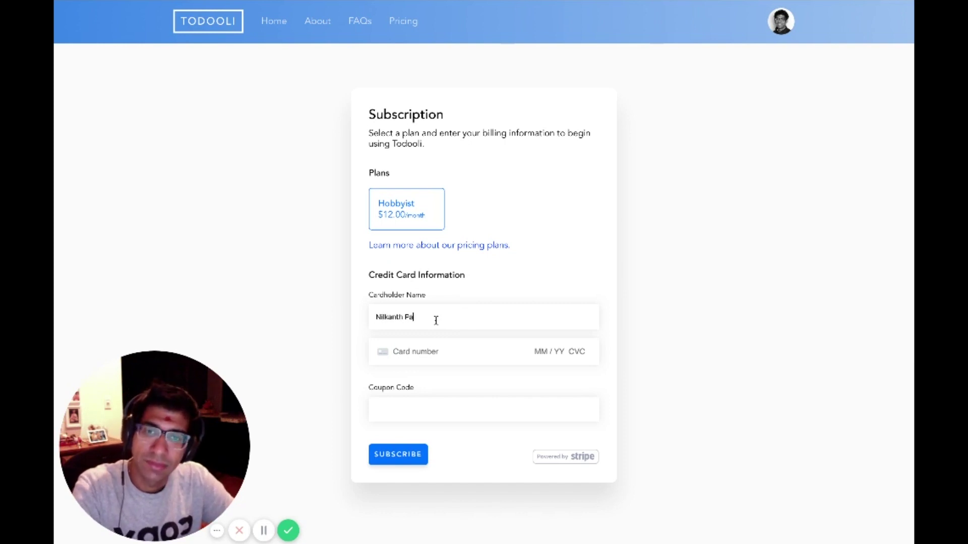
key("Tab")
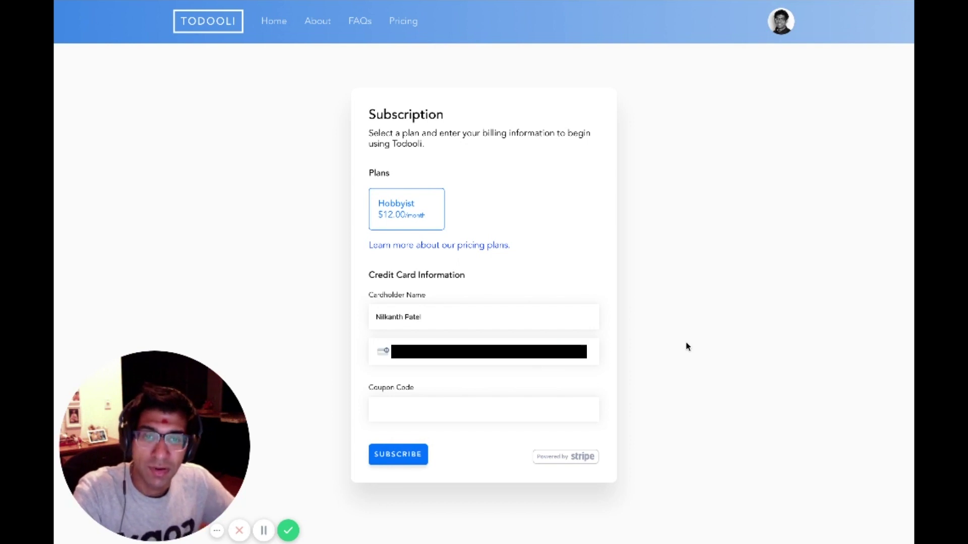
type("5555")
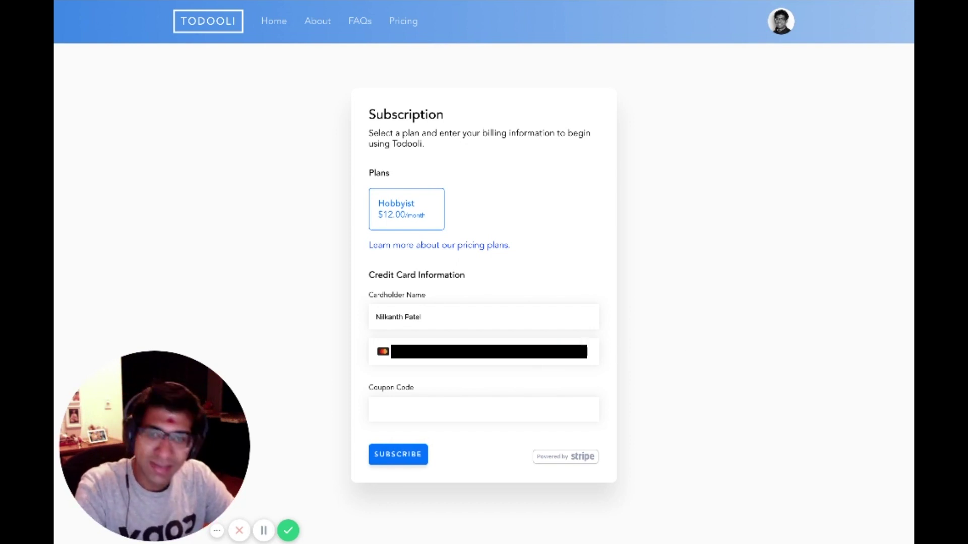
left_click(438, 412)
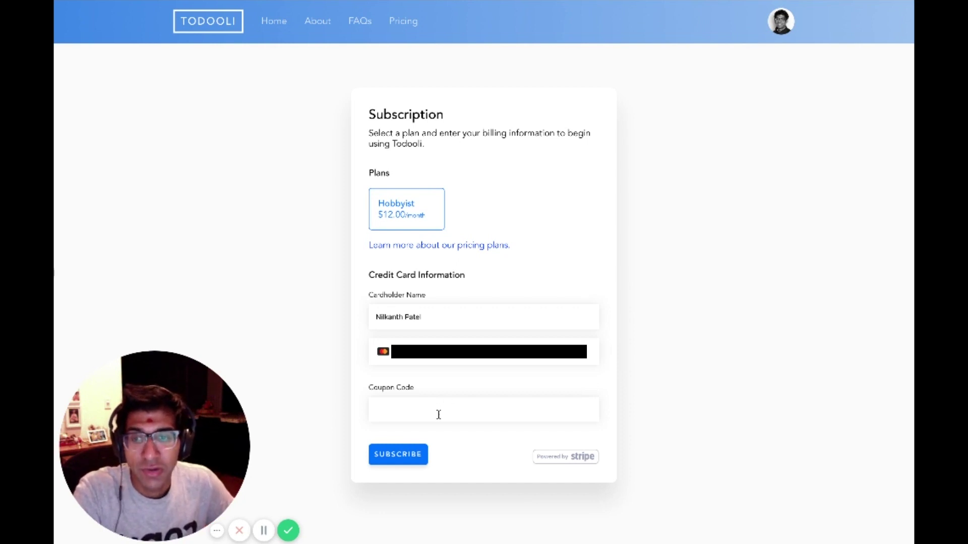
type("FREE")
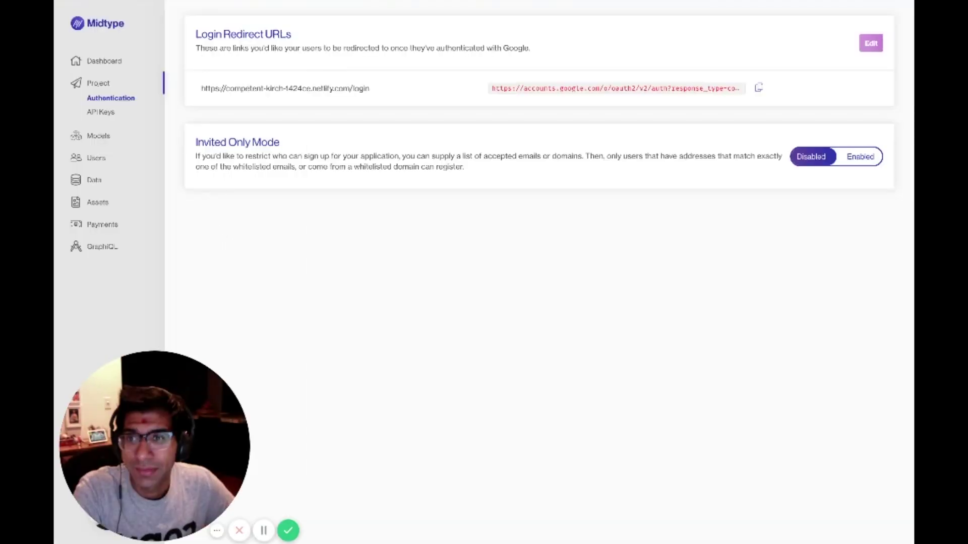
Check the Google-signed-in user's row in Midtype's Users list, then go to Payments.
left_click(95, 158)
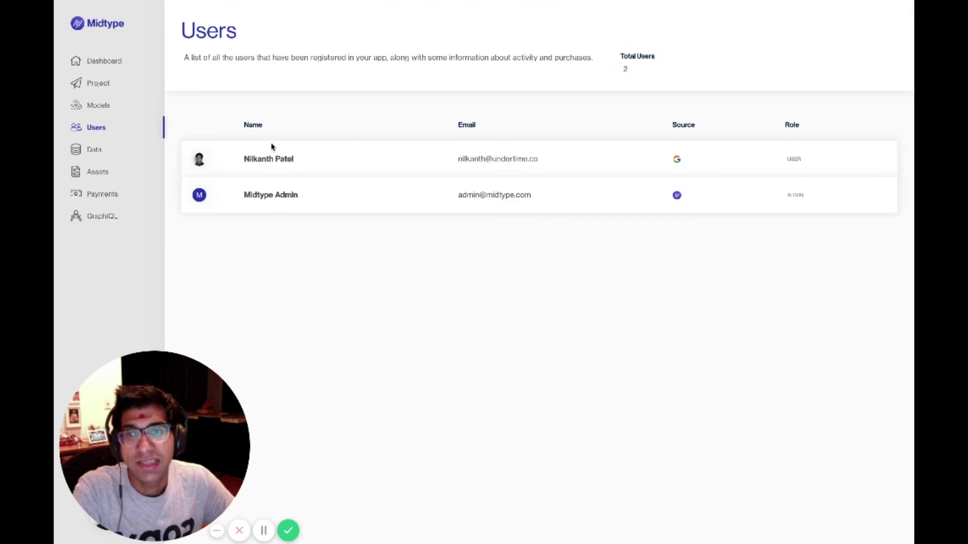
left_click_drag(245, 159, 842, 162)
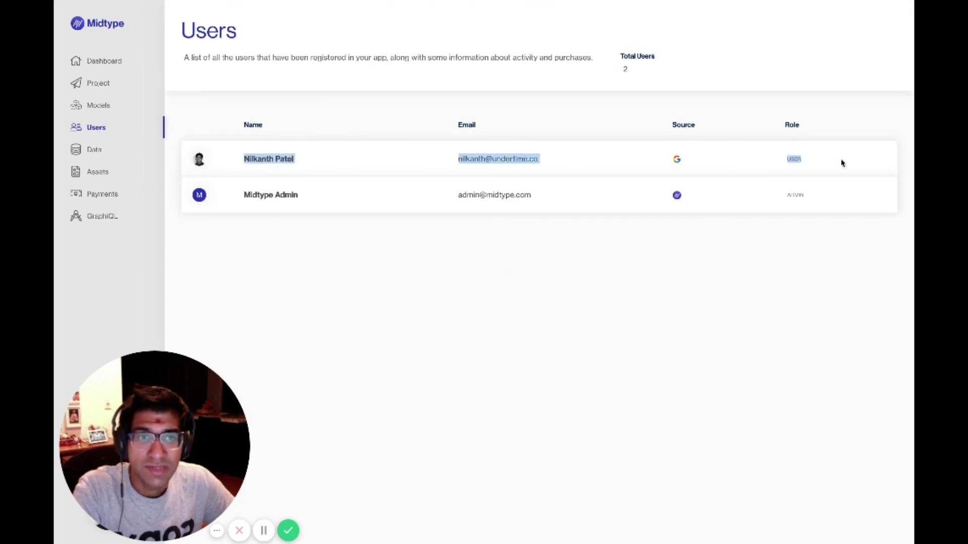
left_click(101, 195)
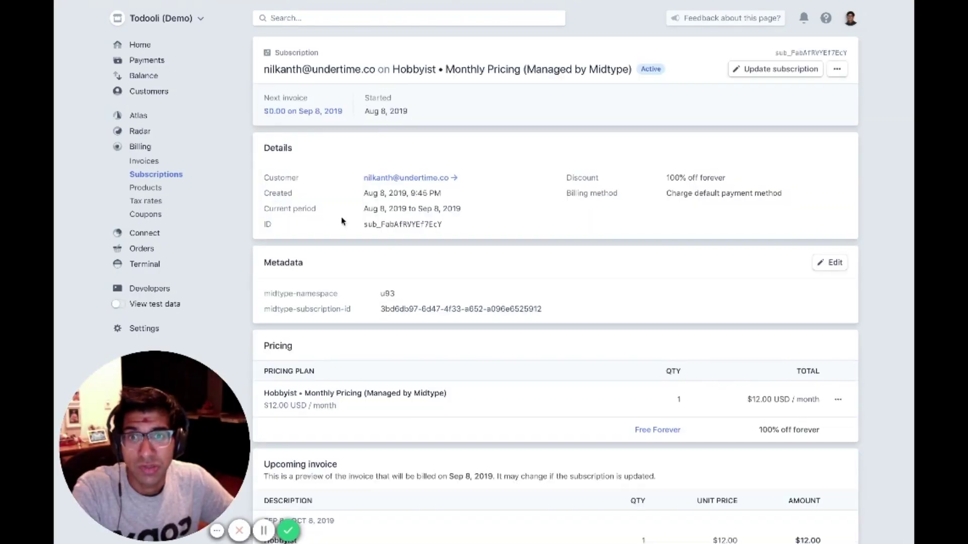
Scroll to the subscription's upcoming invoice and bring up Stripe's Billing overview.
scroll(460, 220, "down", 1)
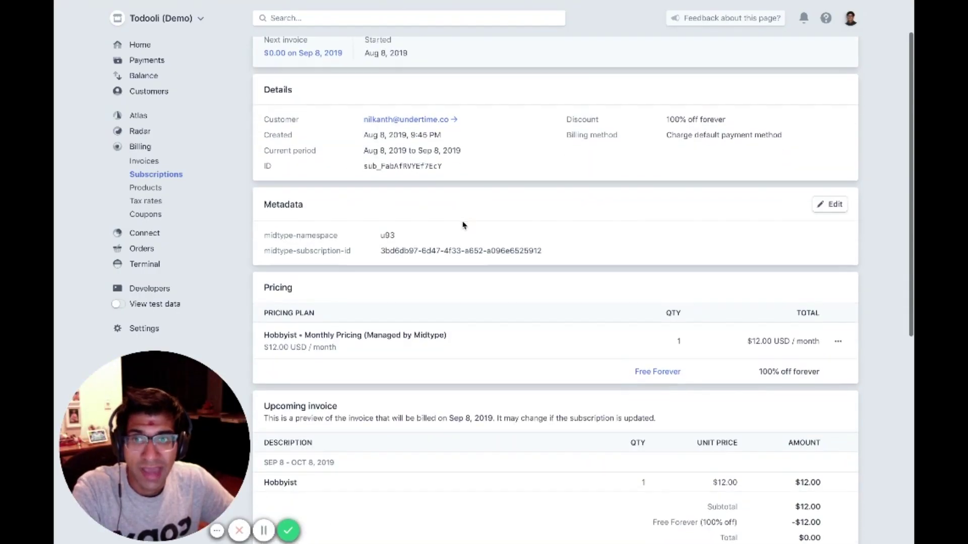
left_click(144, 150)
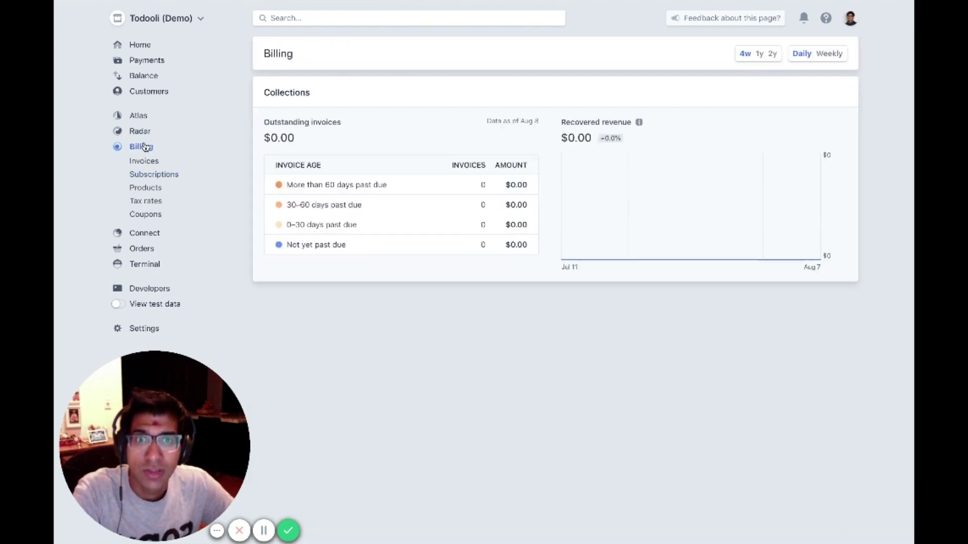
mouse_move(640, 222)
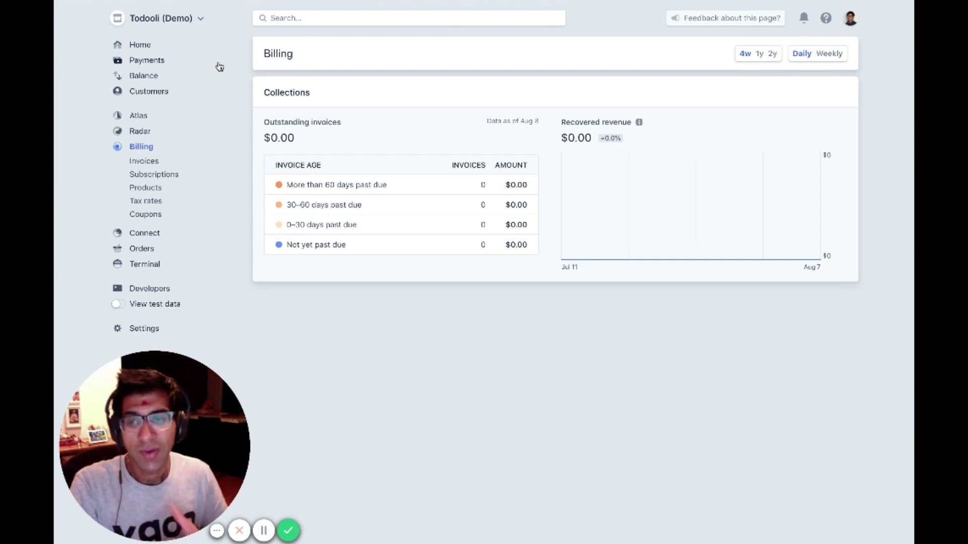
Open sample-saas-app's src/components/elements/PaymentForm.tsx on GitHub and scroll through its code.
key("ctrl+Tab")
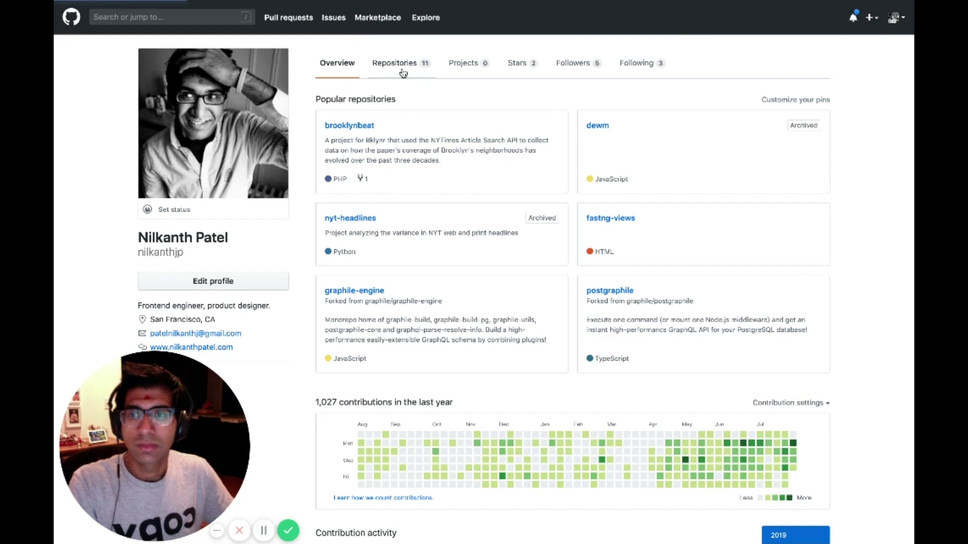
left_click(401, 70)
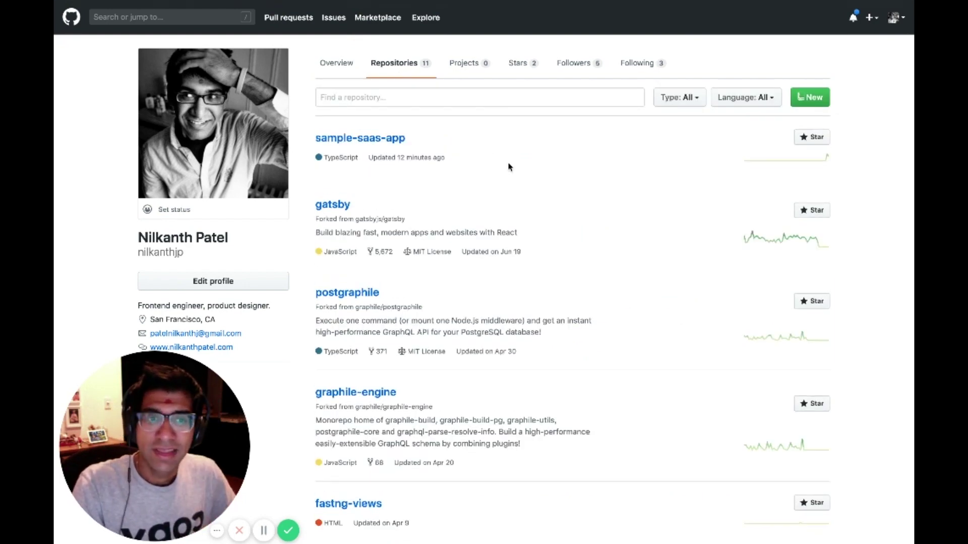
left_click(383, 140)
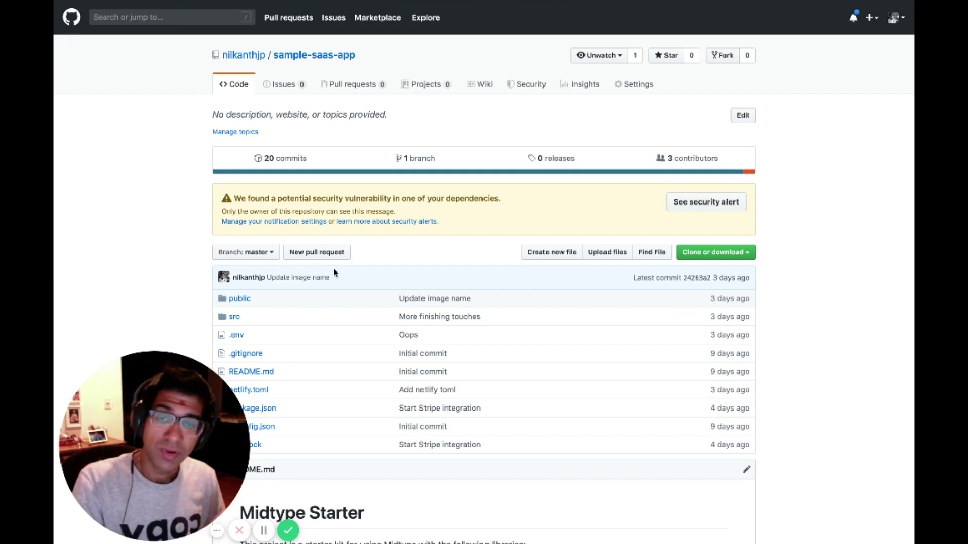
left_click(234, 318)
left_click(242, 199)
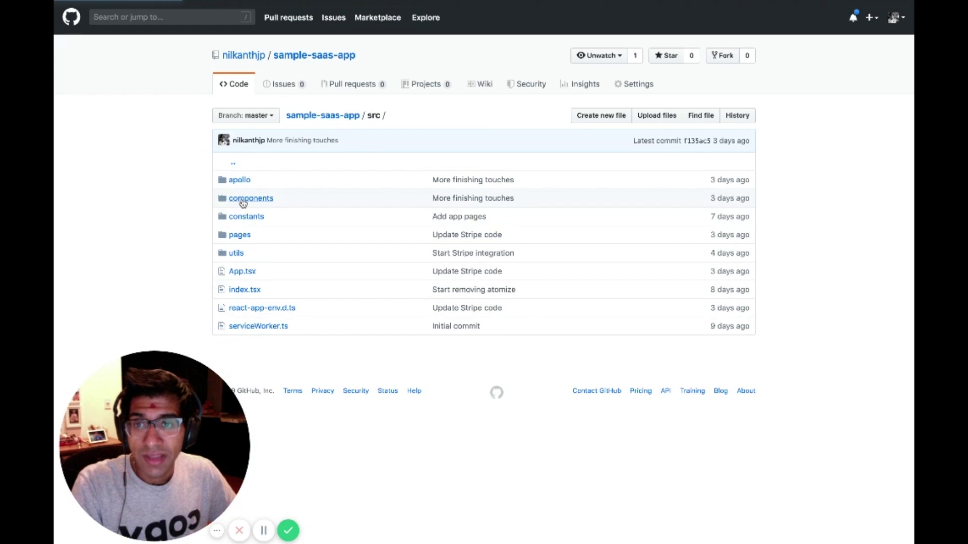
left_click(246, 181)
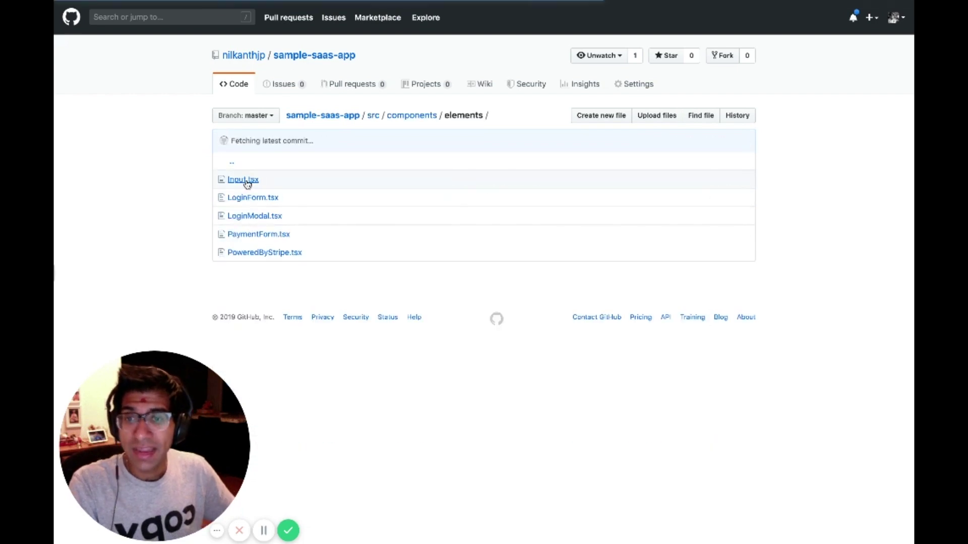
left_click(263, 238)
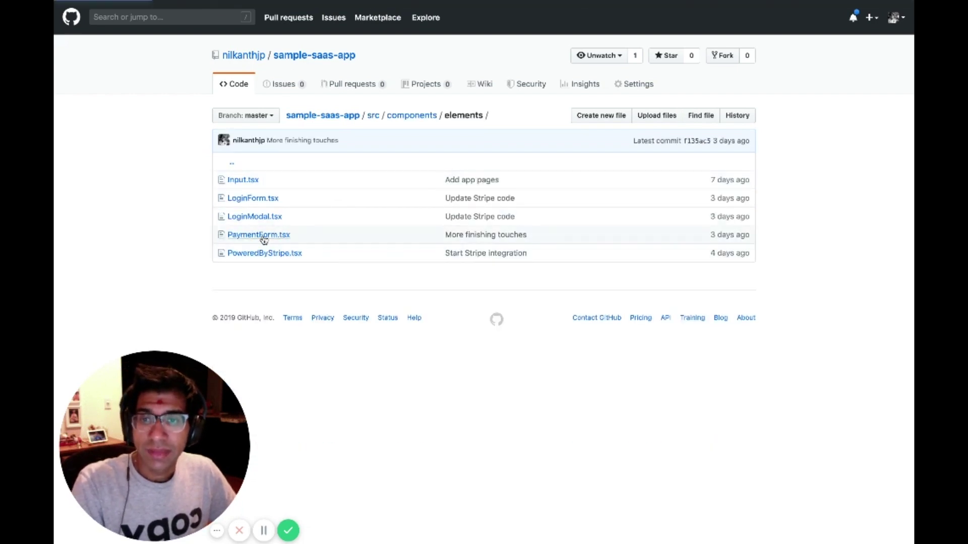
scroll(187, 235, "down", 4)
scroll(187, 235, "down", 15)
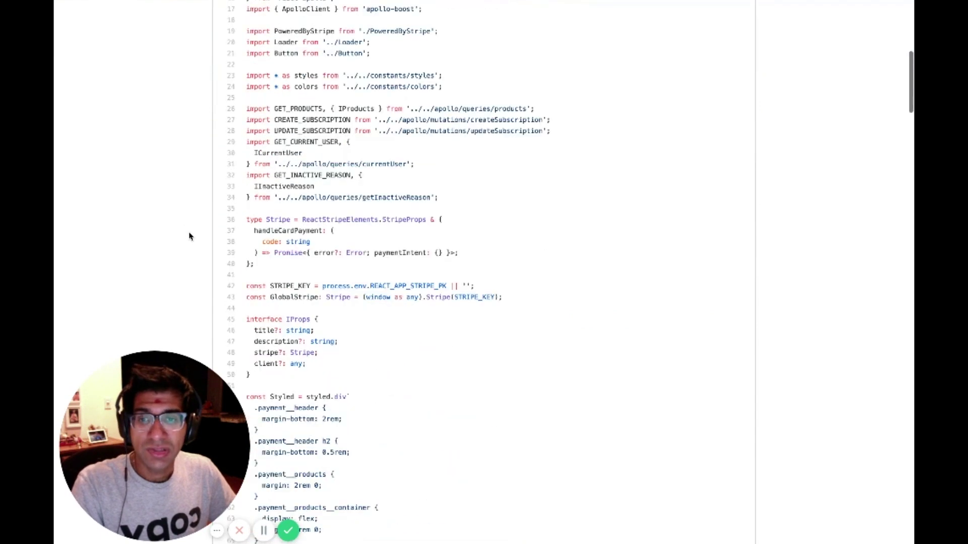
scroll(191, 235, "down", 2)
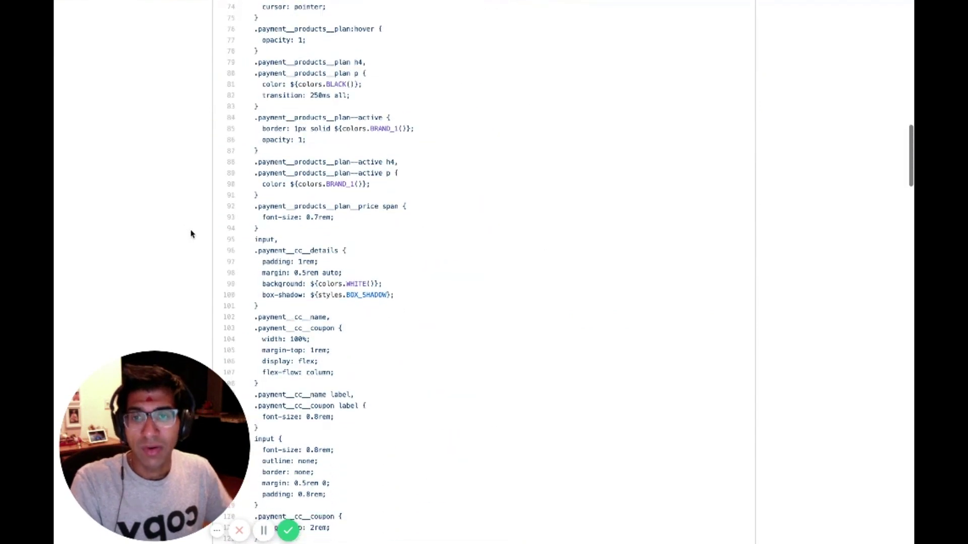